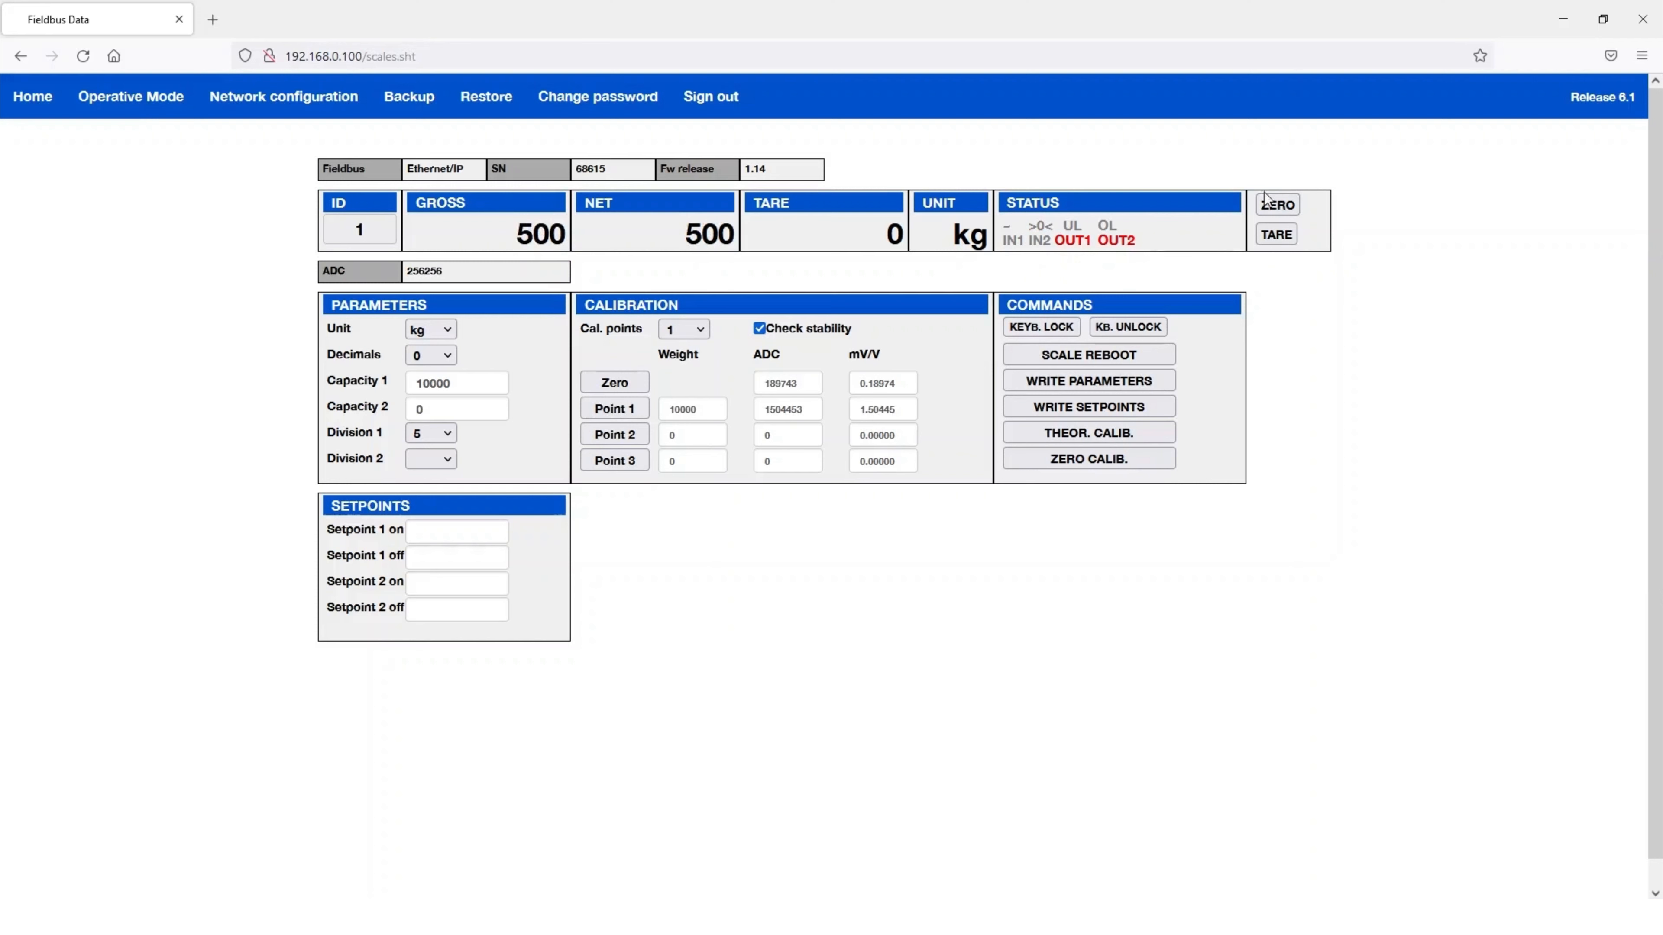
- Tare the 500 kg load, then zero the scale so gross, net and tare read 0 kg
click(1264, 231)
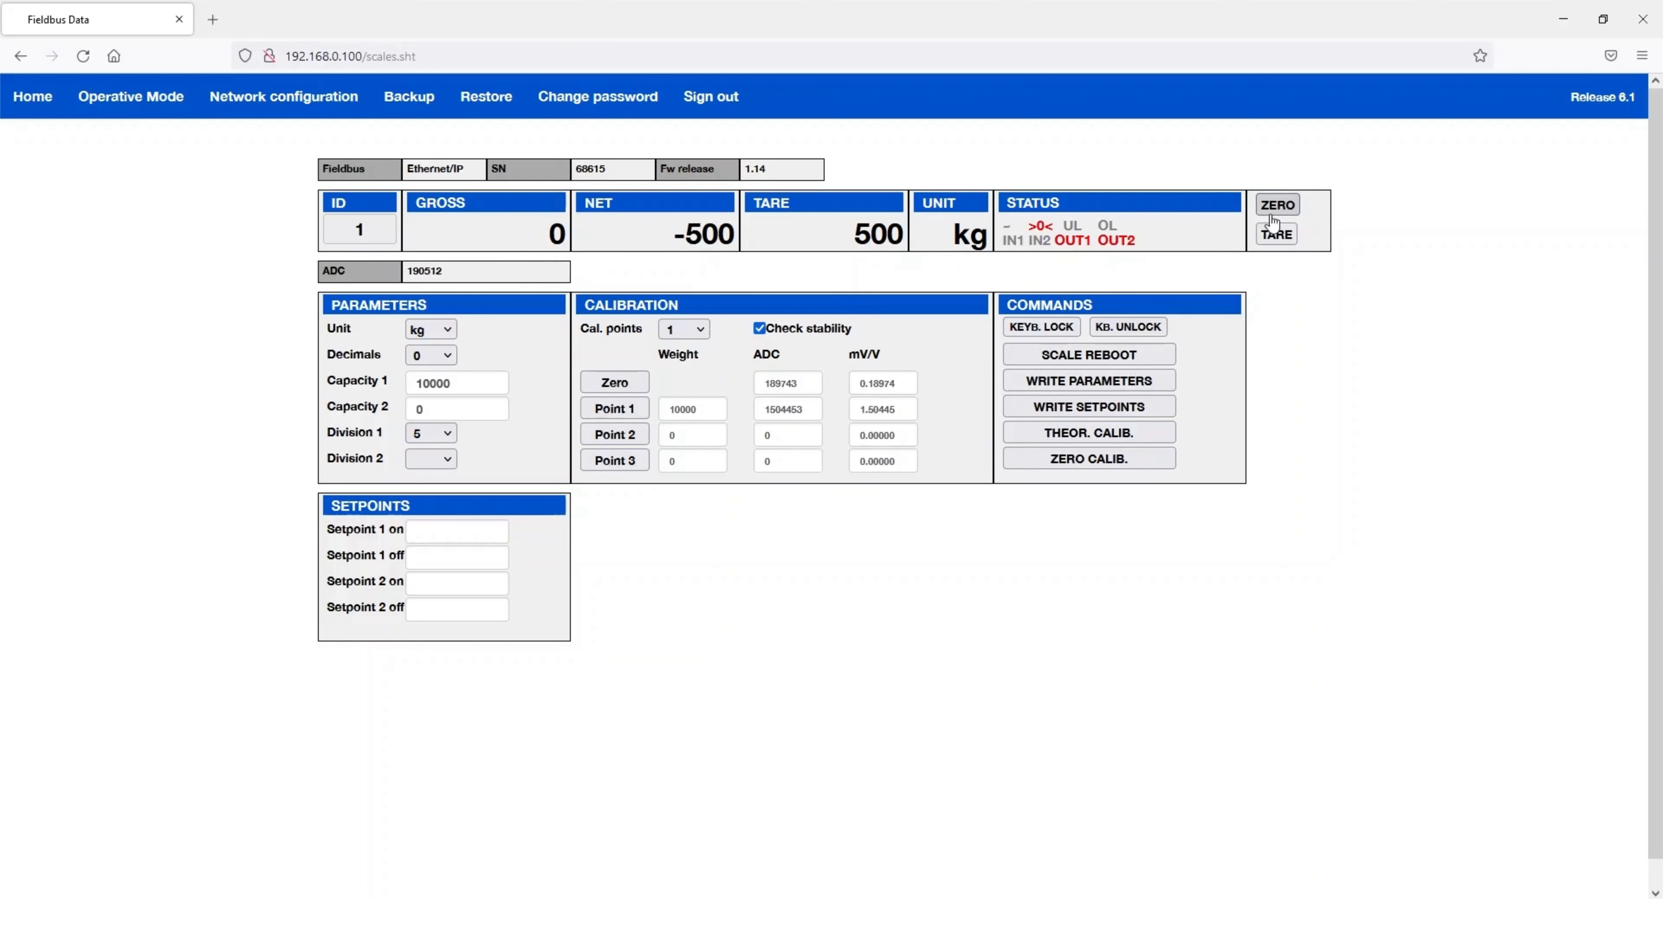
click(1271, 211)
- Set Capacity 1 to 20000 and Division 1 to 10, then capture the empty-scale zero point
drag(451, 386, 409, 386)
text(20000)
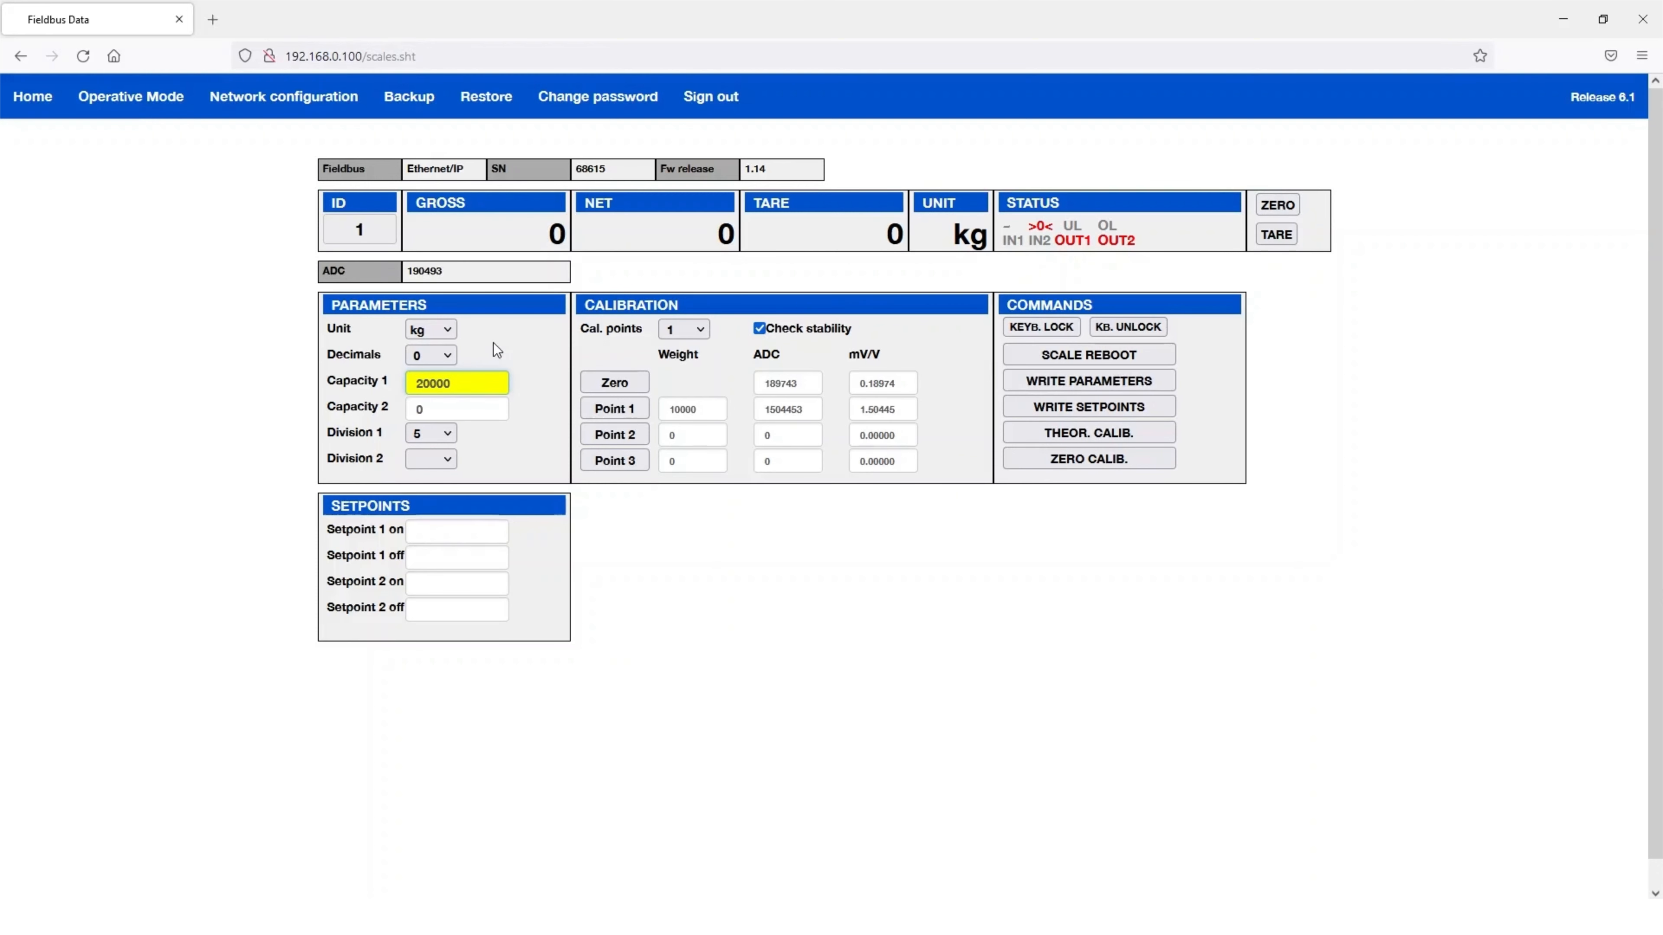
click(446, 435)
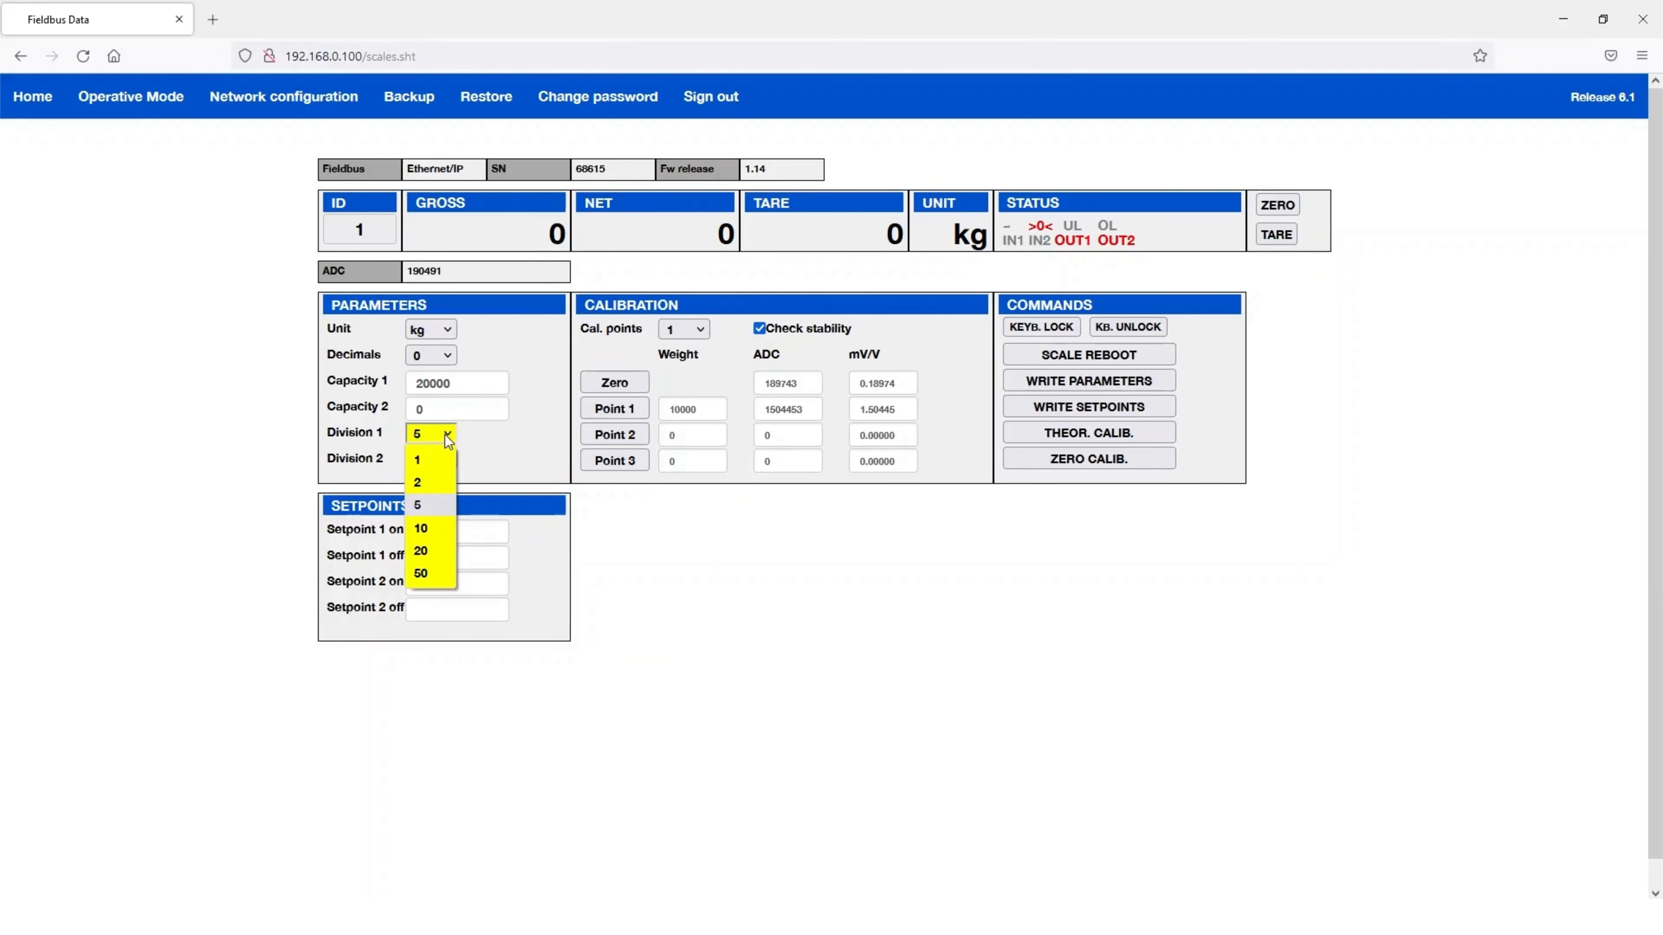
click(424, 529)
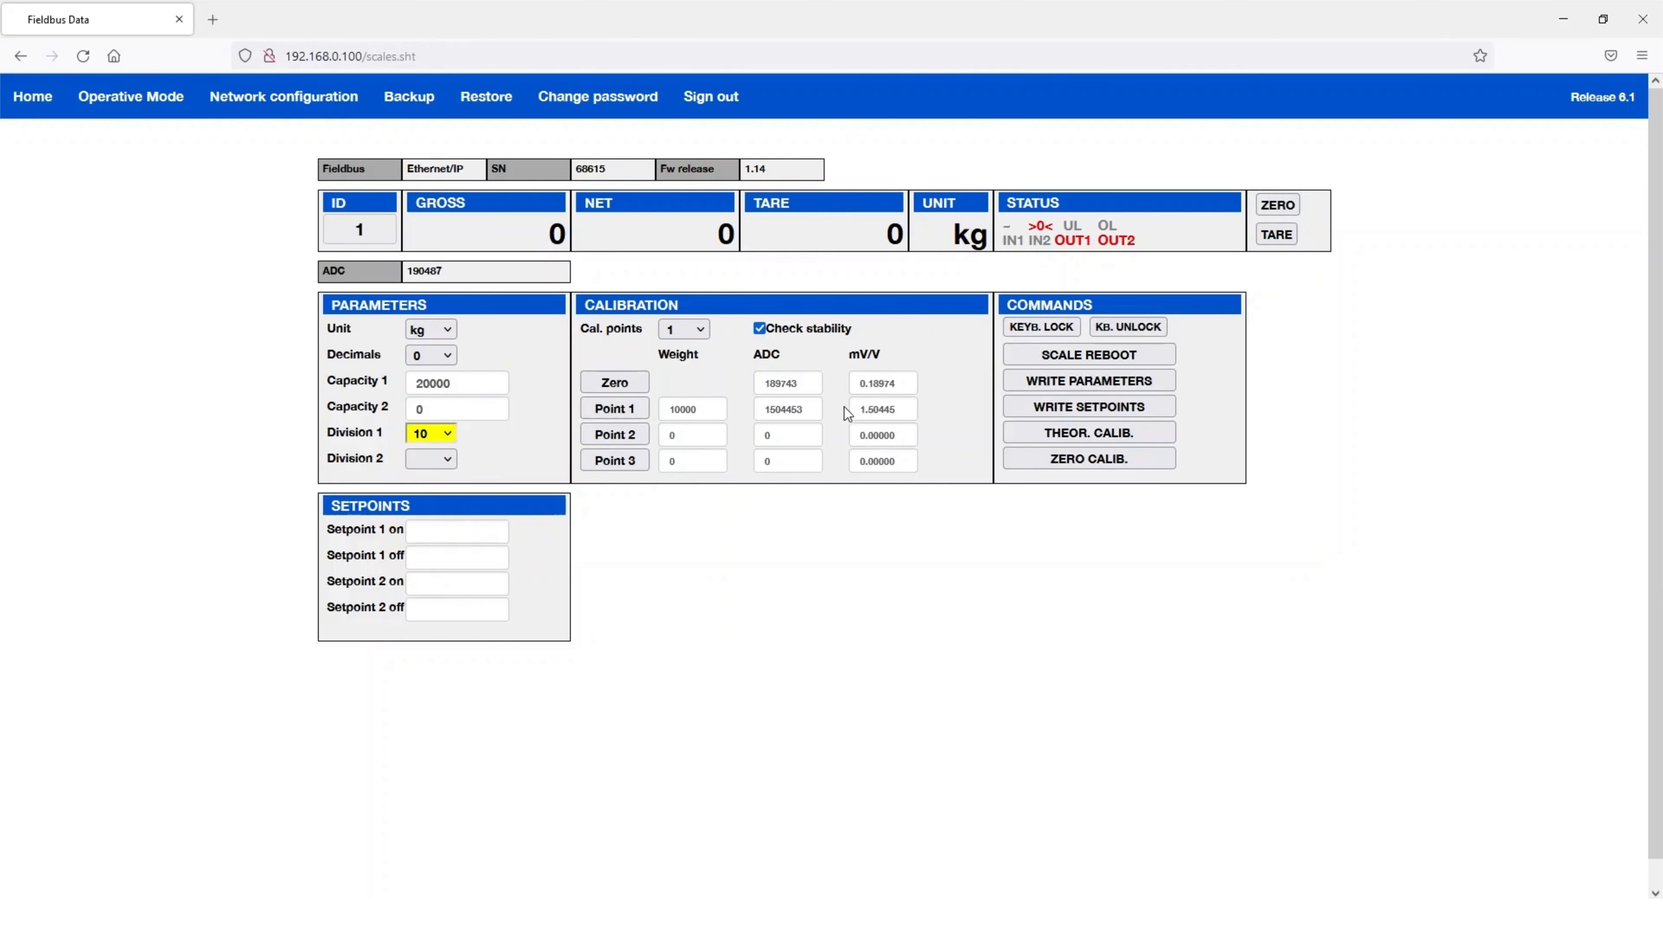
click(623, 374)
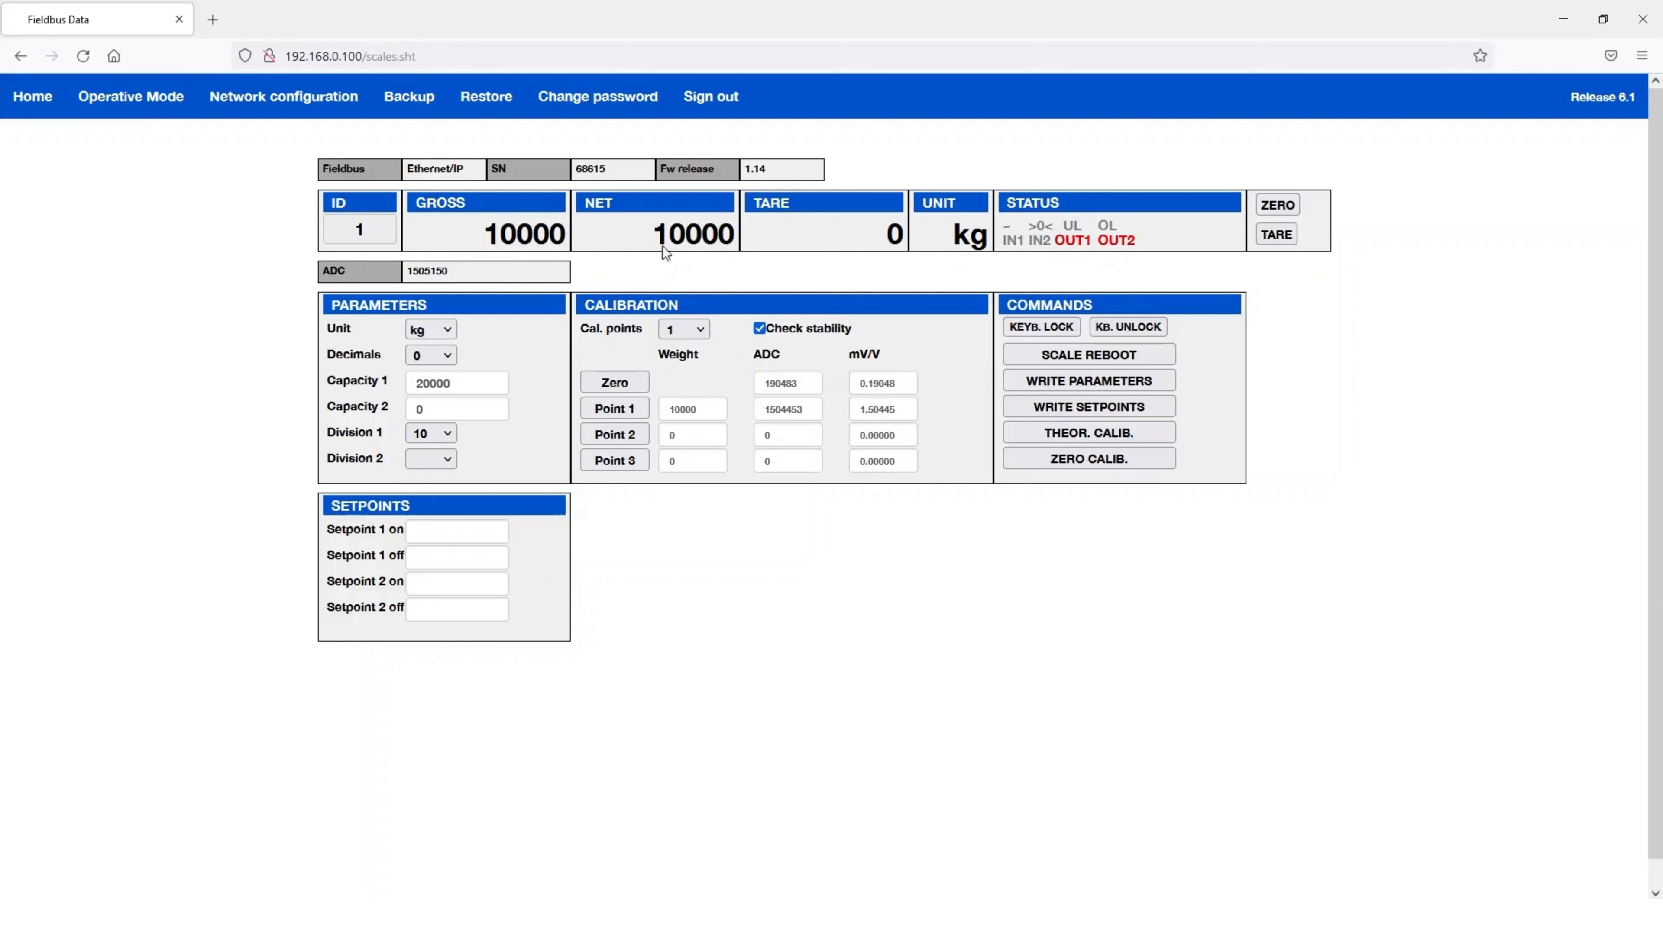
- Capture calibration Point 1 with the 10000 kg weight and write the parameters to the module
click(621, 410)
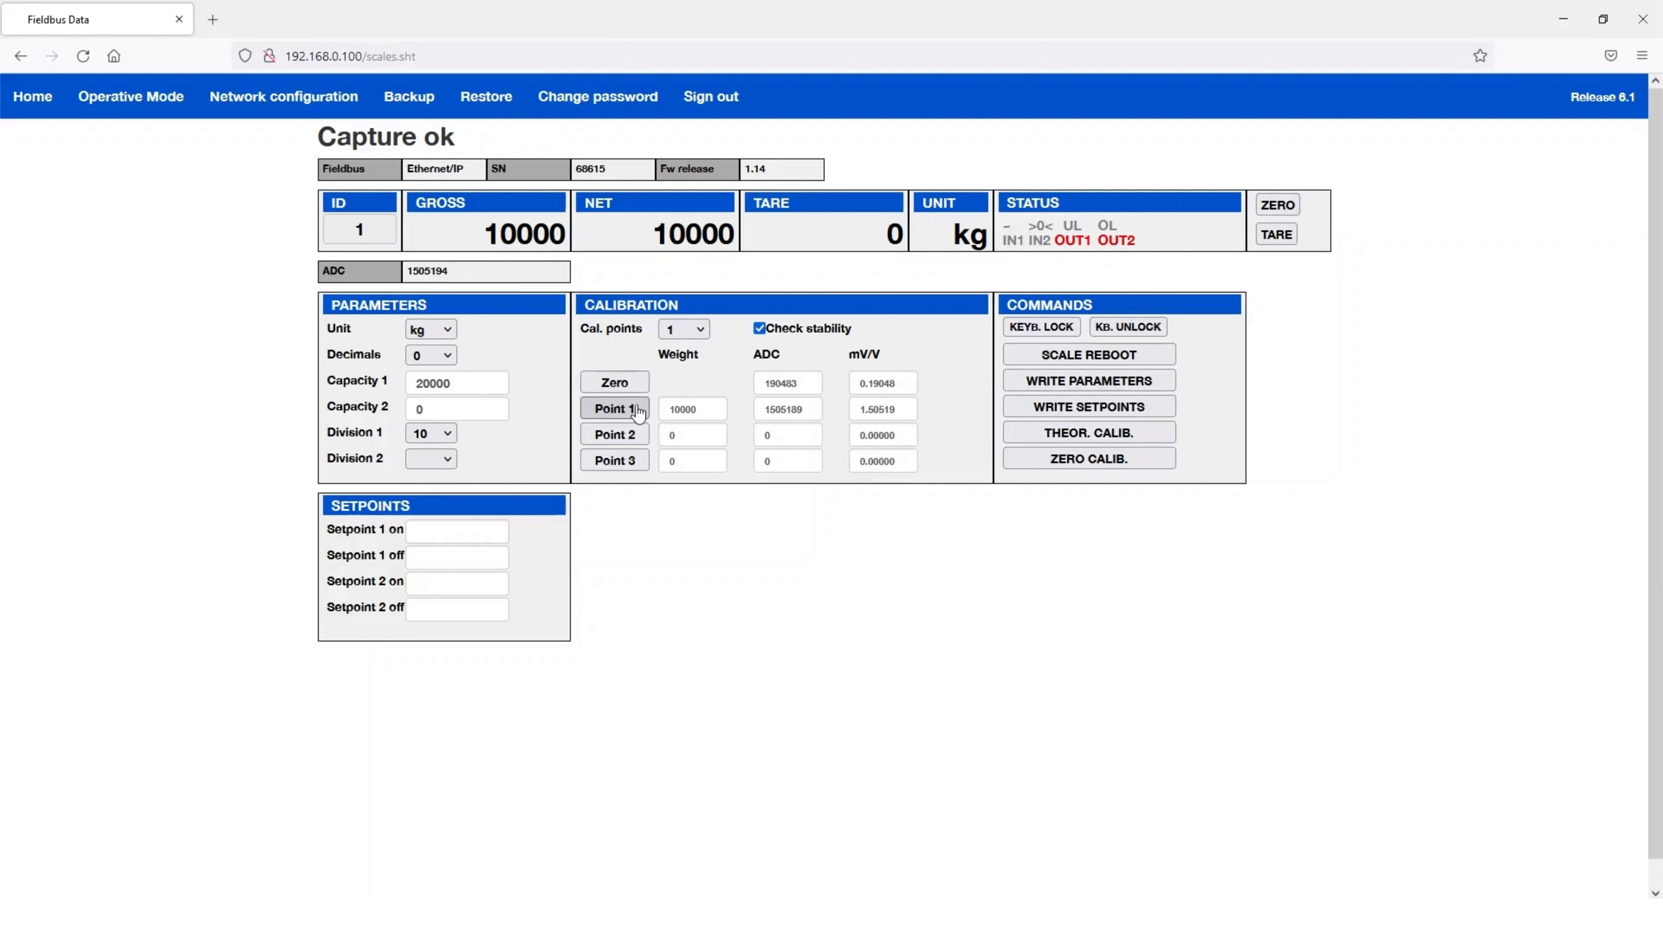
click(1072, 386)
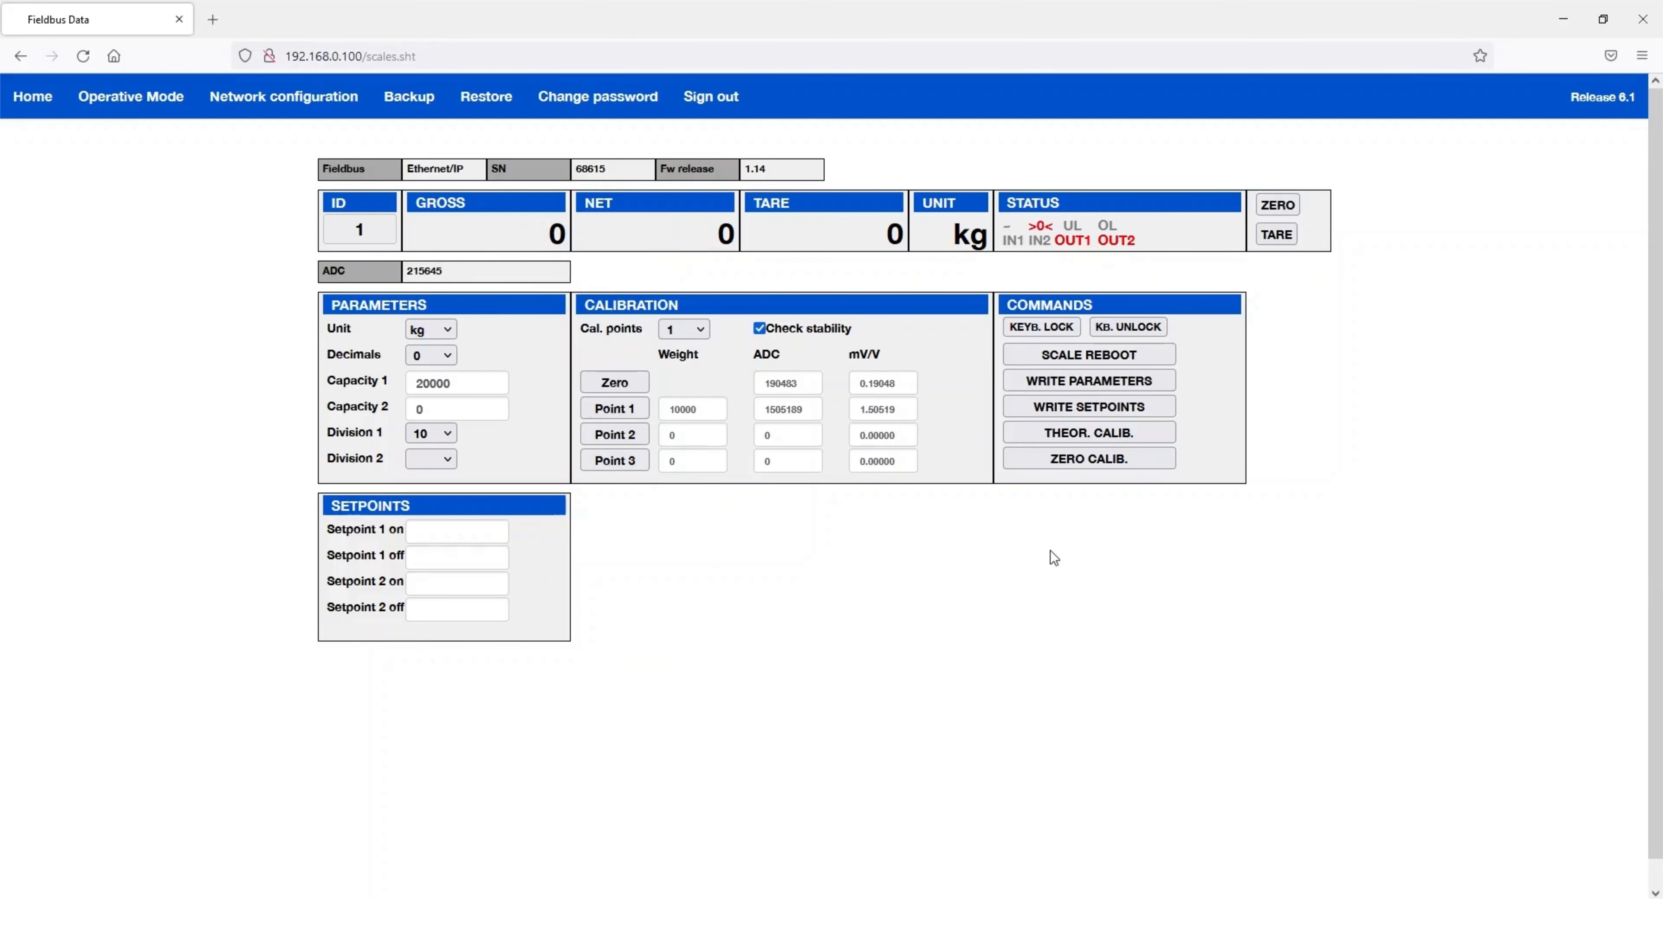
- Set Setpoint 1 on/off to 500/200 and Setpoint 2 to 1000/700, then write the setpoints
click(416, 537)
text(500)
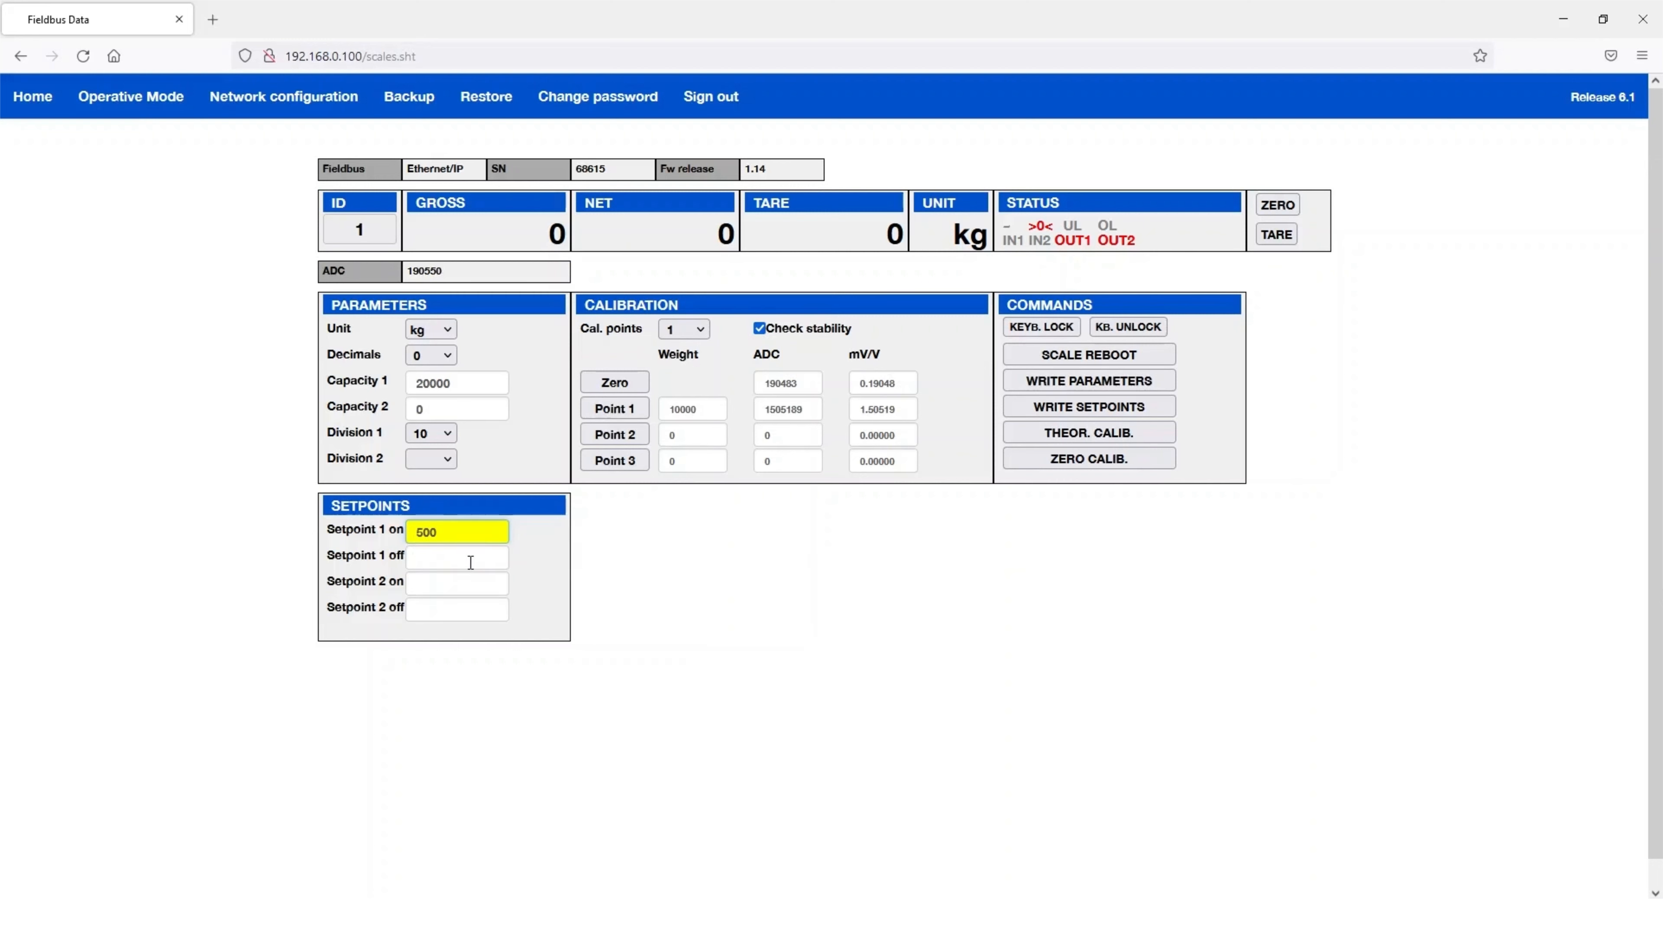
click(470, 562)
text(200)
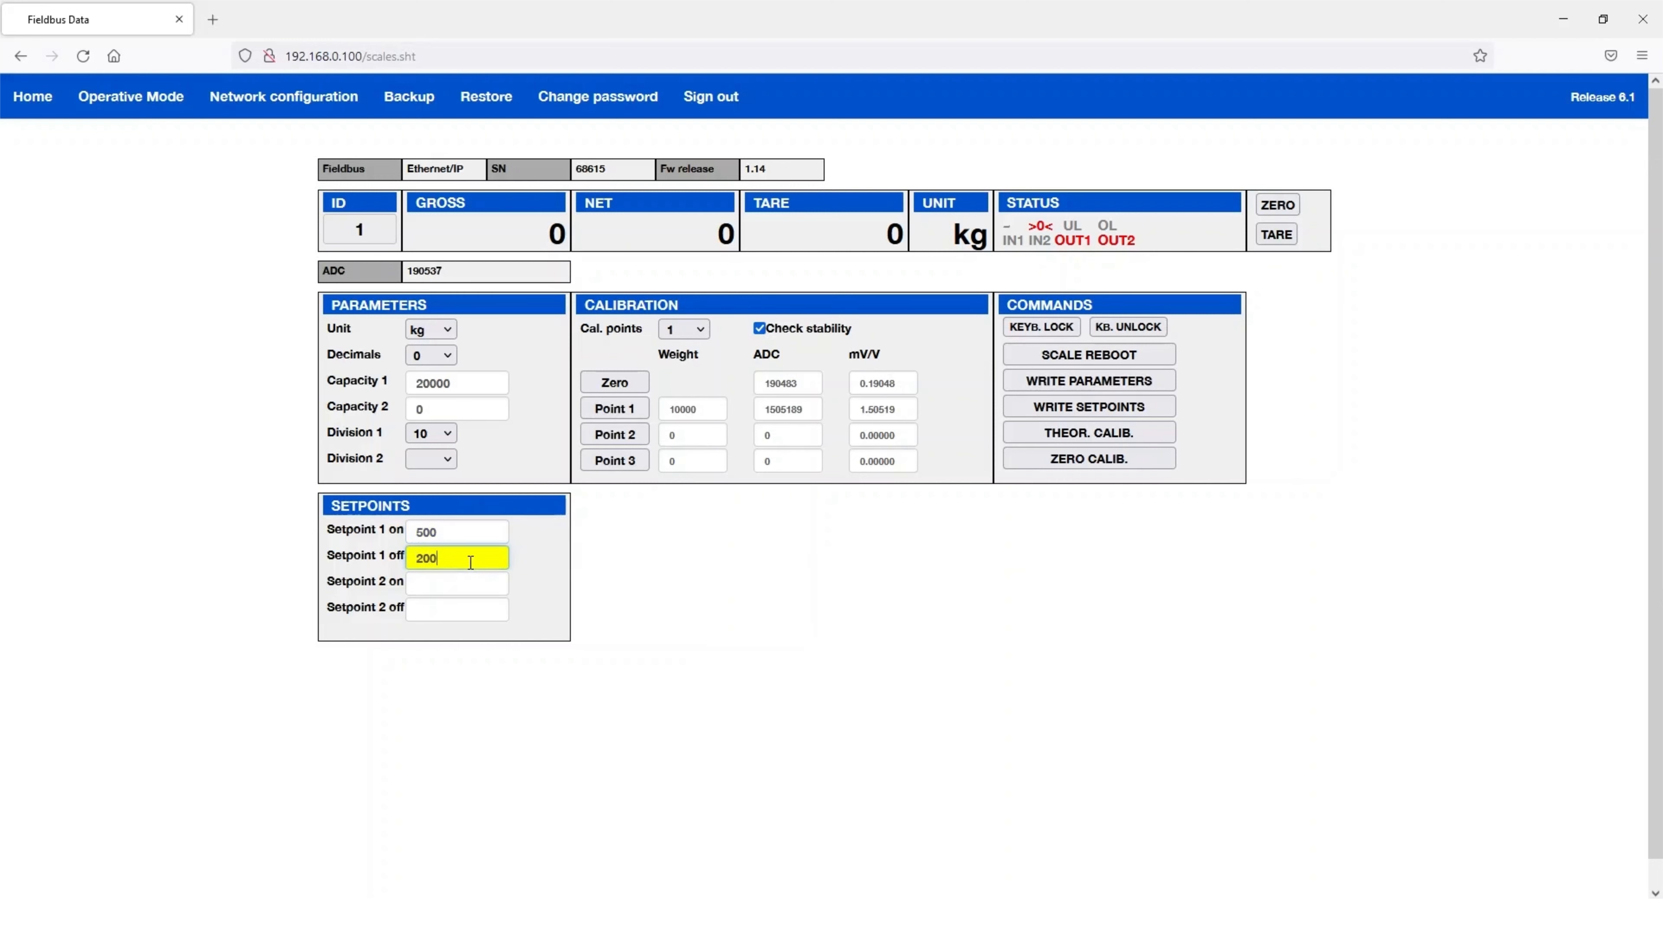
click(469, 581)
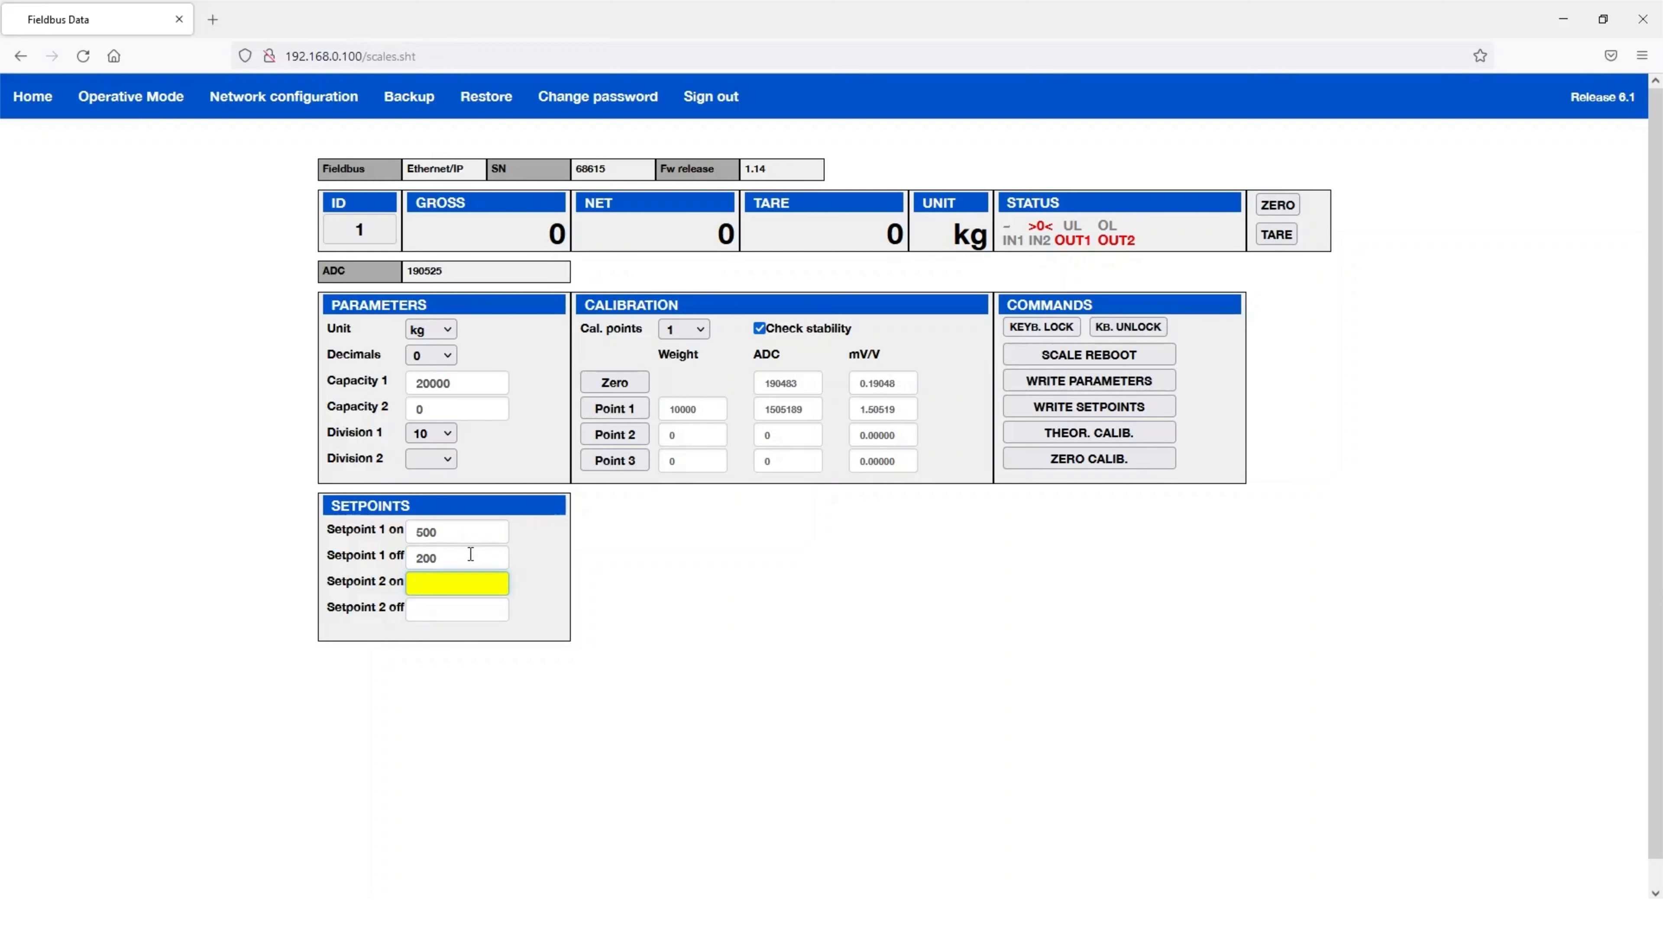
text(1000)
click(461, 603)
text(7)
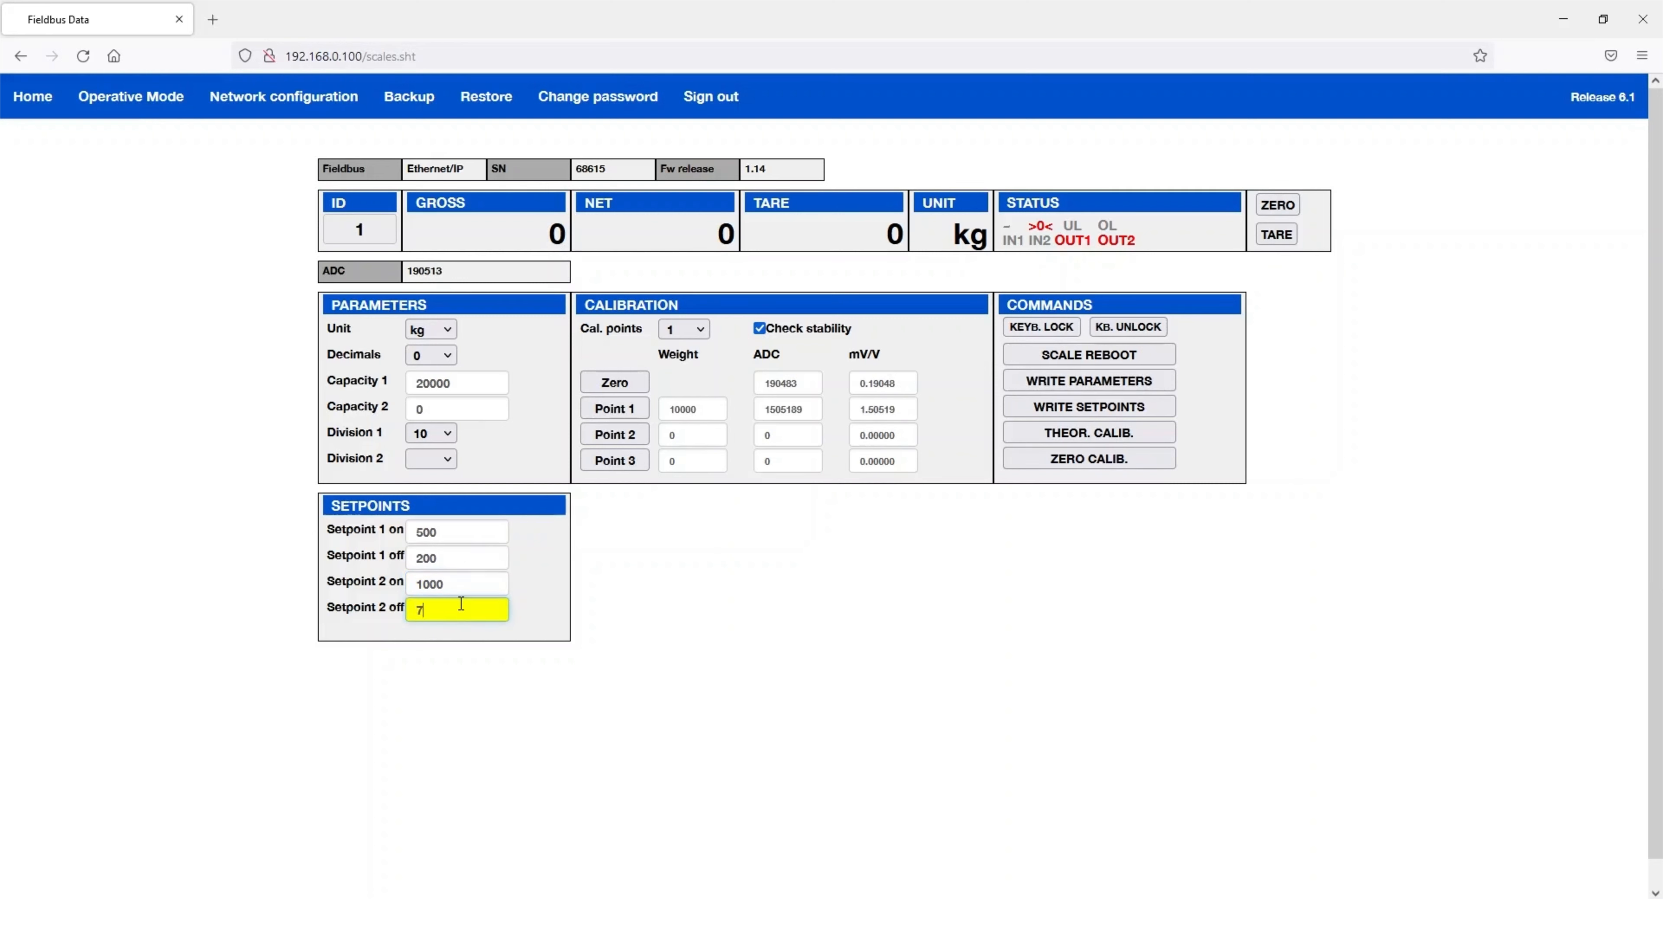
text(00)
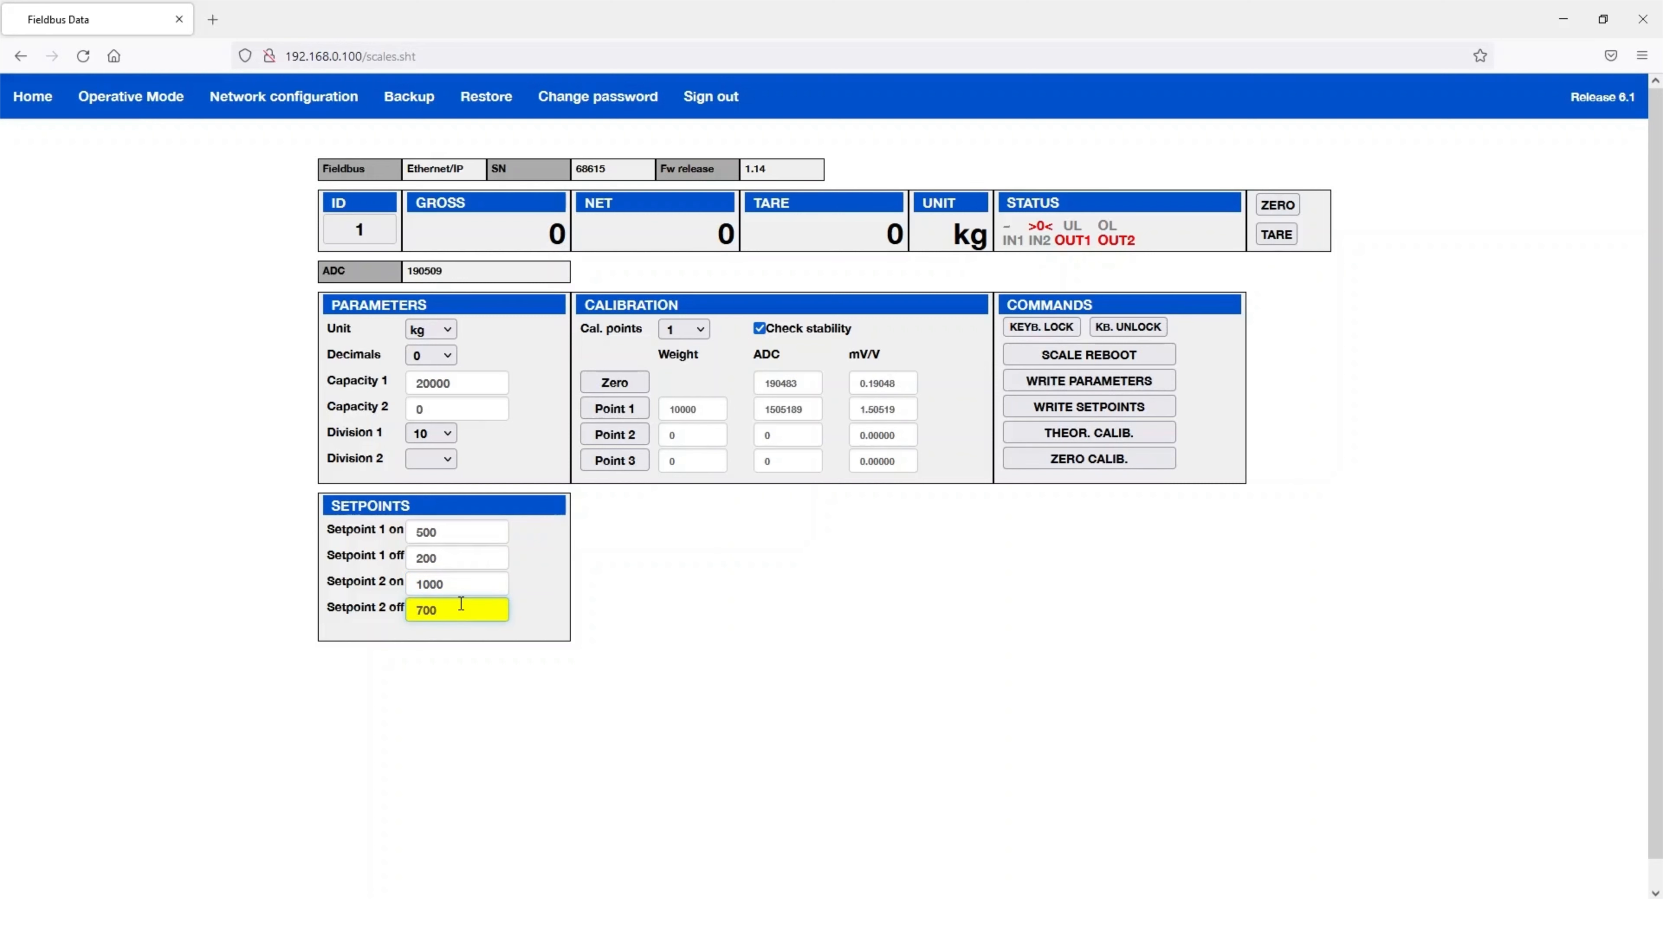
click(1087, 413)
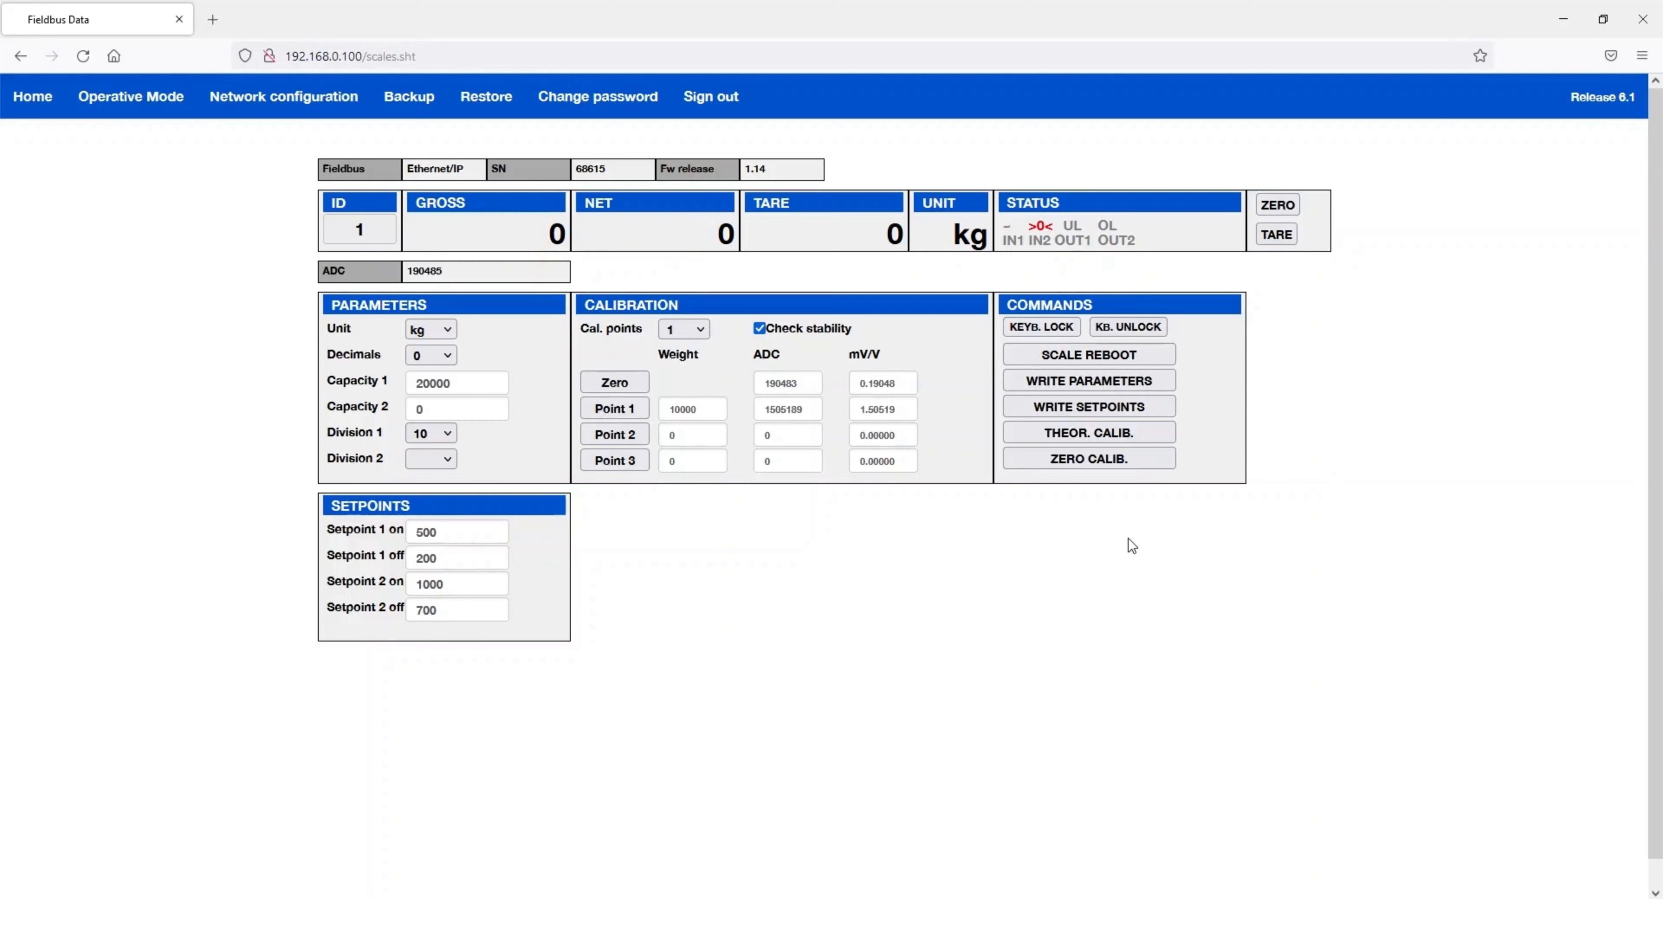
- On the network configuration page, set Auto config to No
click(284, 99)
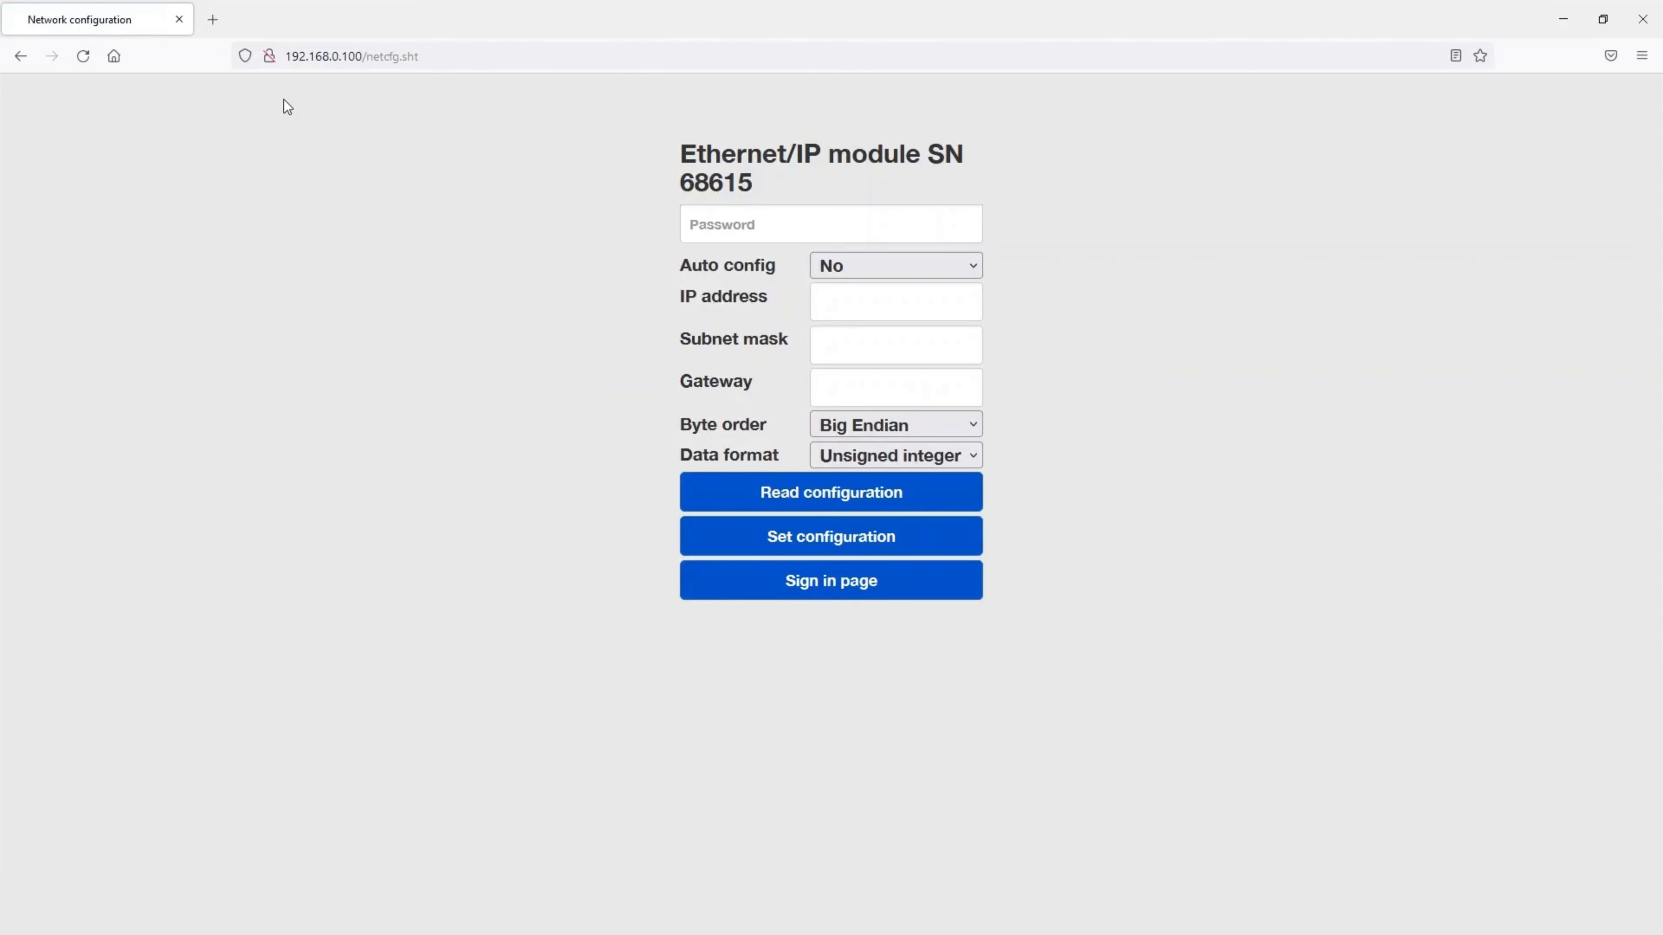
click(887, 274)
click(891, 331)
click(886, 270)
click(879, 303)
- Enter IP 192.168.0.200, mask 255.255.255.0, gateway 0.0.0.0, and apply with the configuration password
click(866, 307)
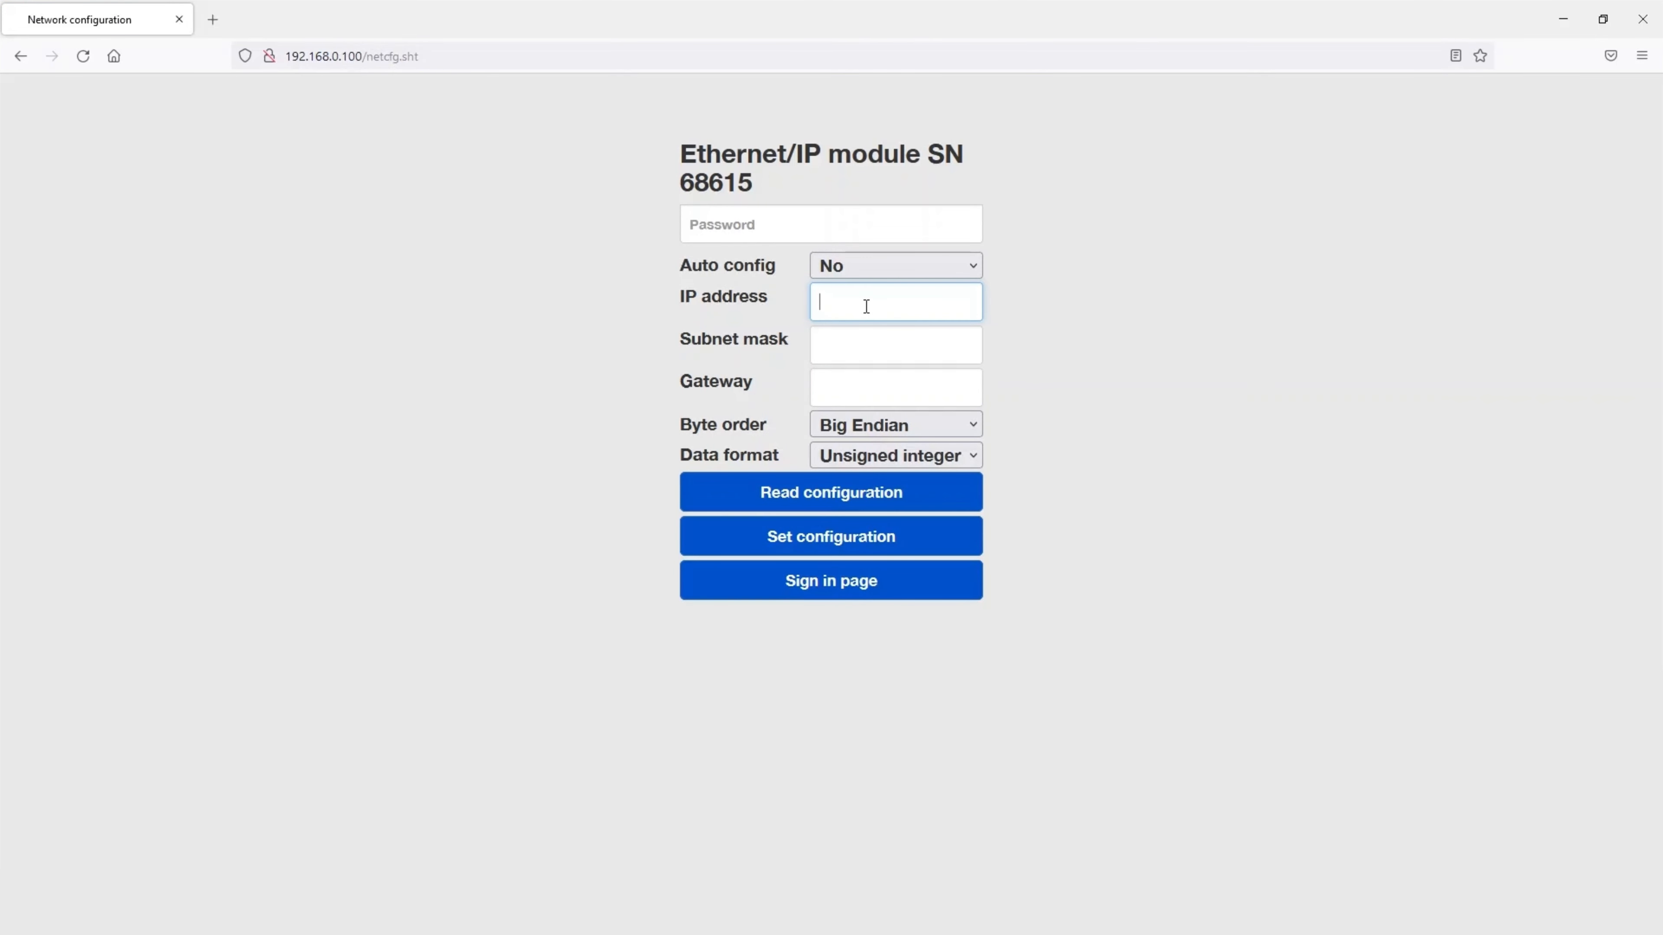
text(192.)
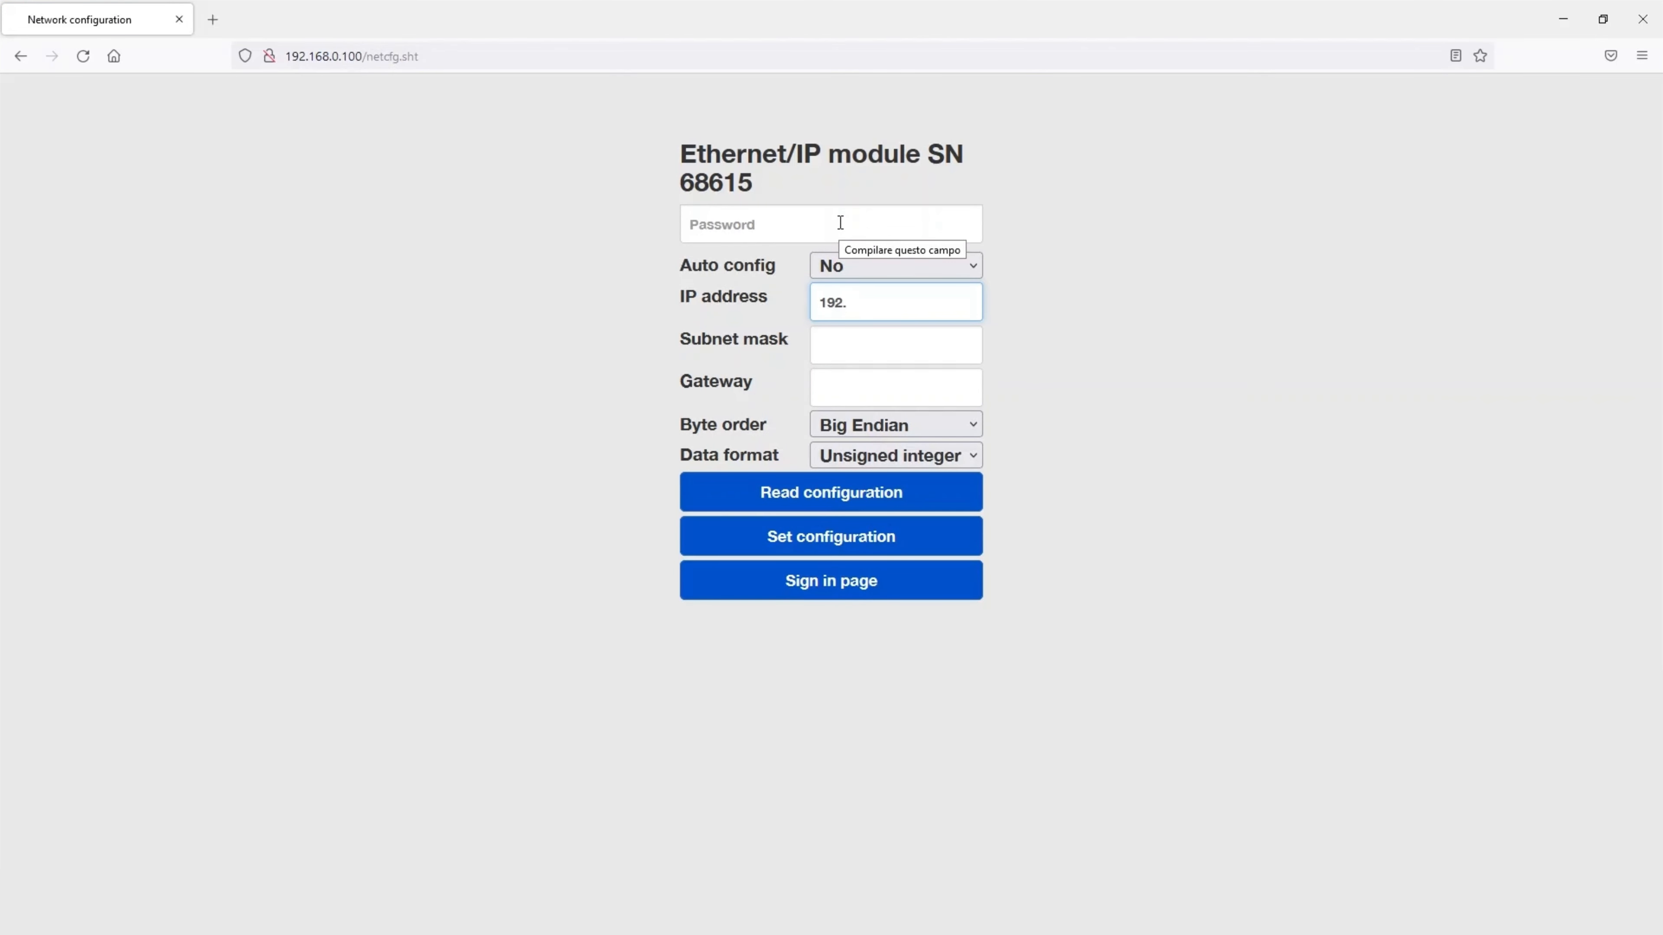
text(168.0.200)
click(875, 357)
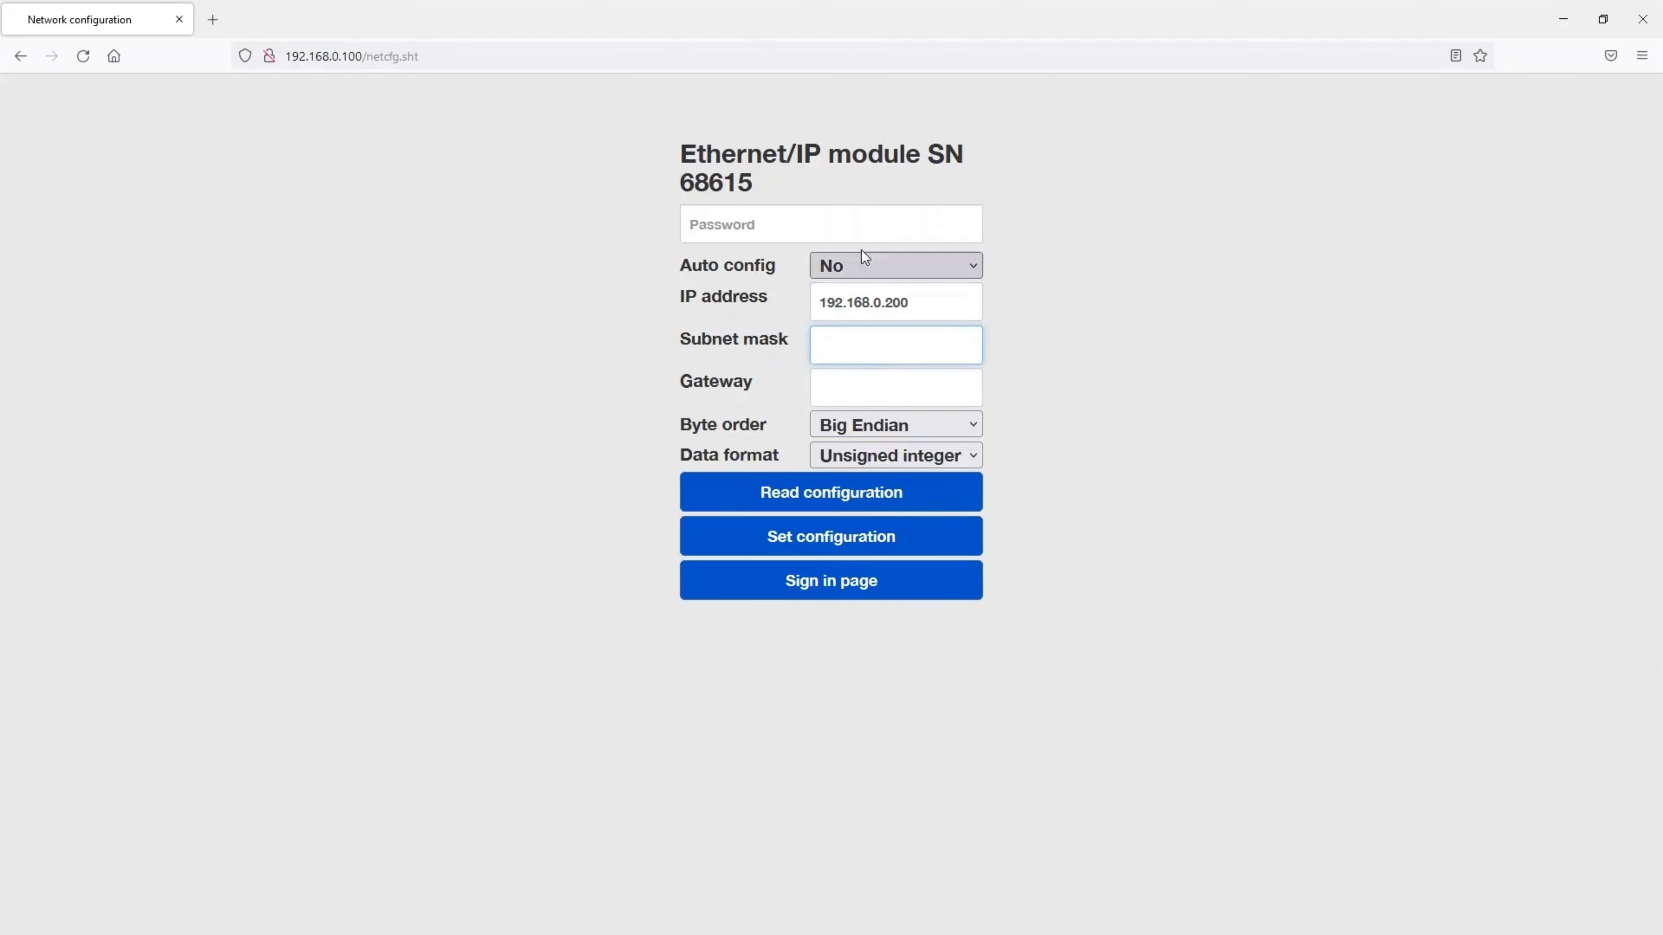
text(255.255.255.0)
click(927, 384)
text(0.0.0.0)
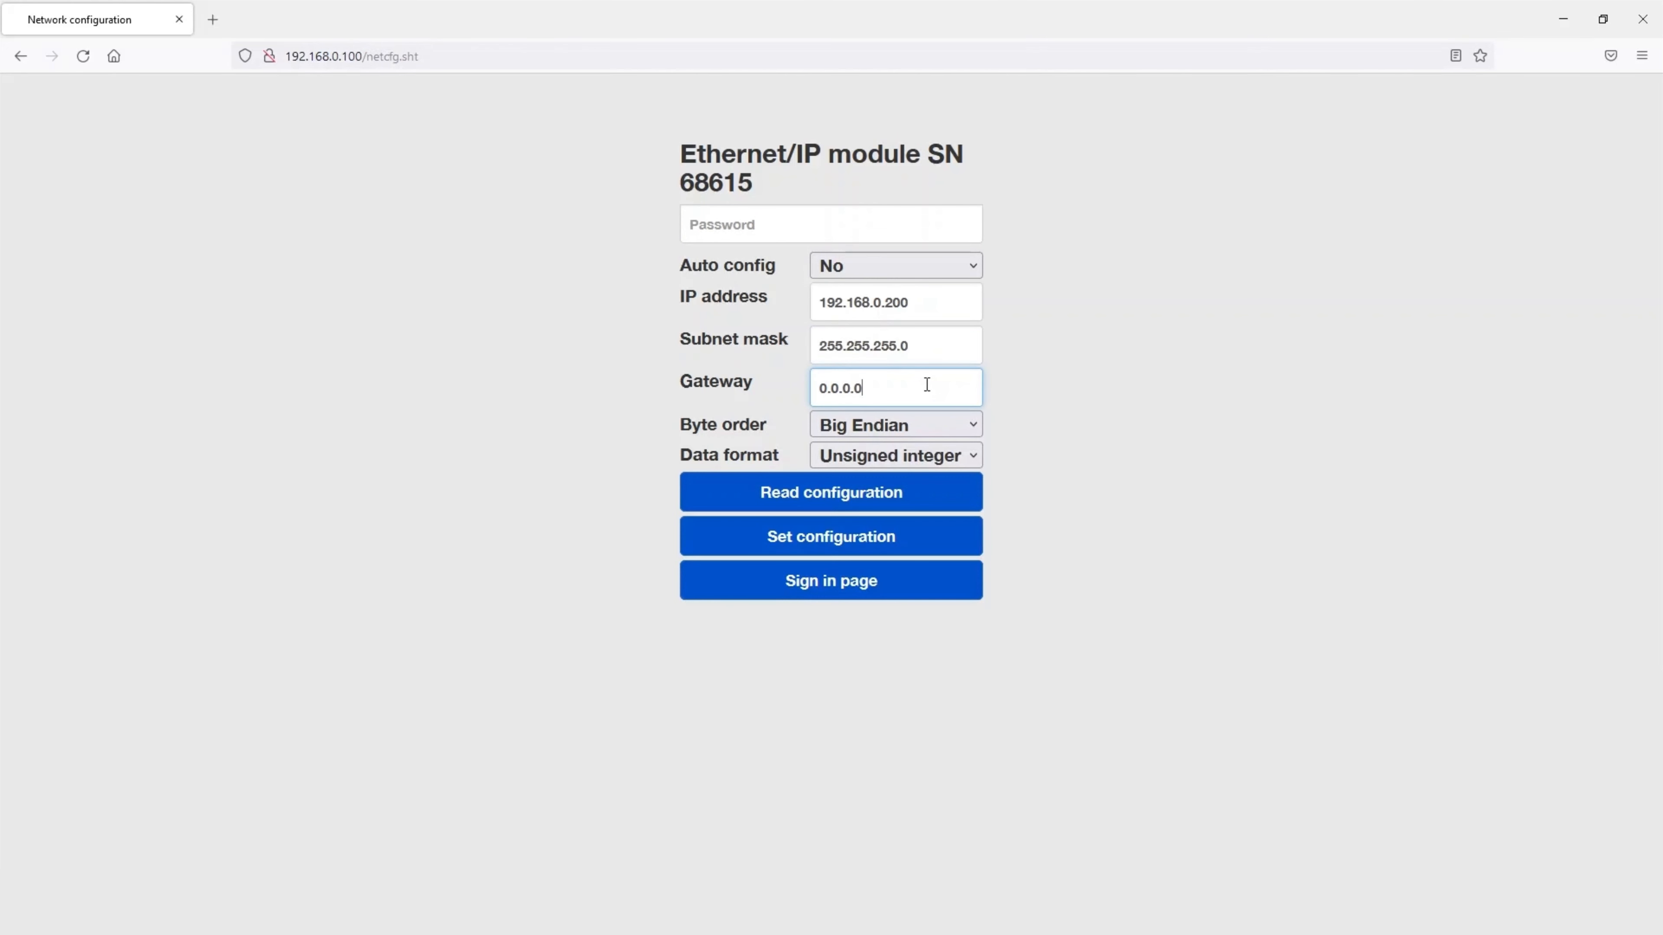
click(837, 226)
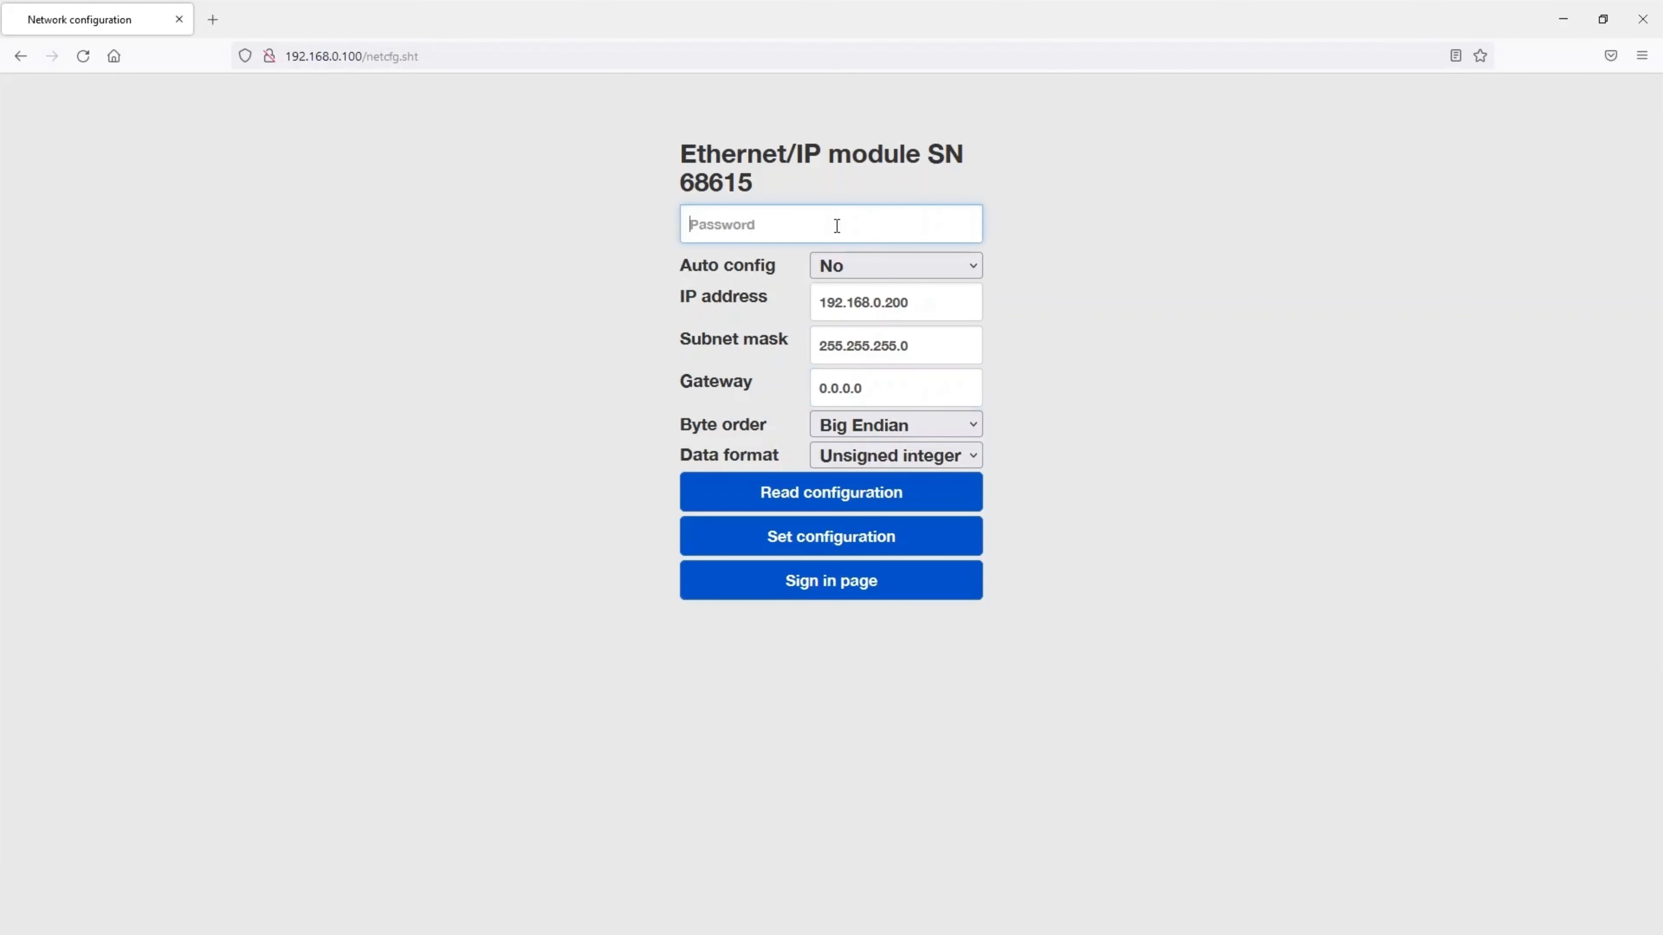
text(admin)
click(857, 542)
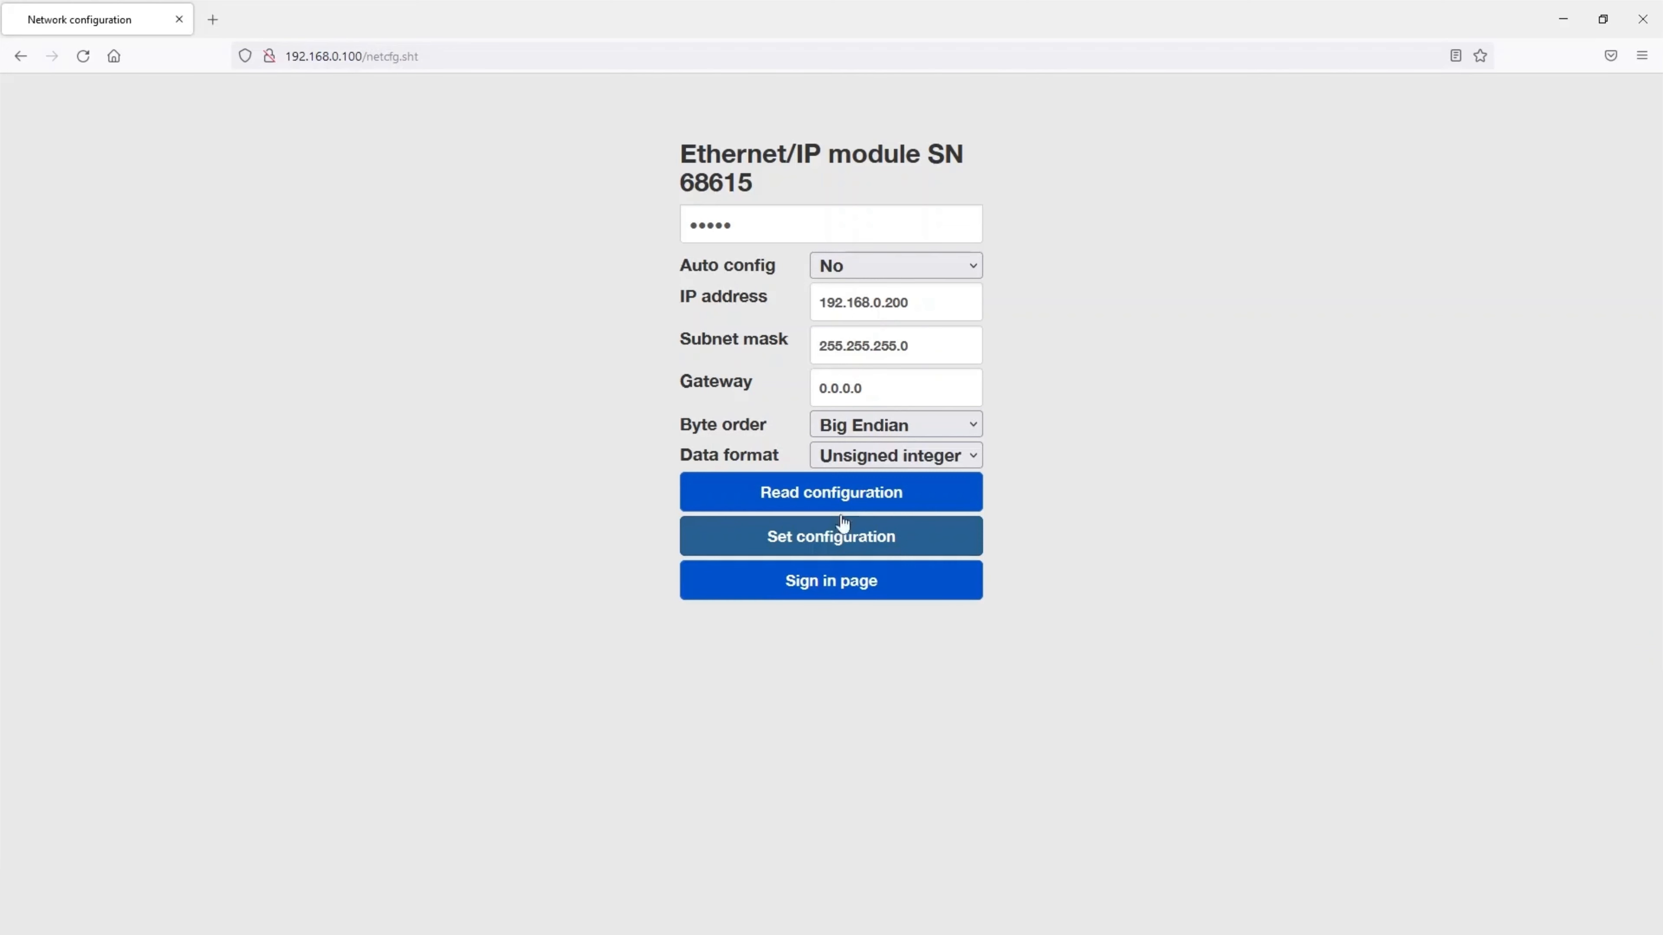
- Browse to the module at its new address 192.168.0.200
click(447, 57)
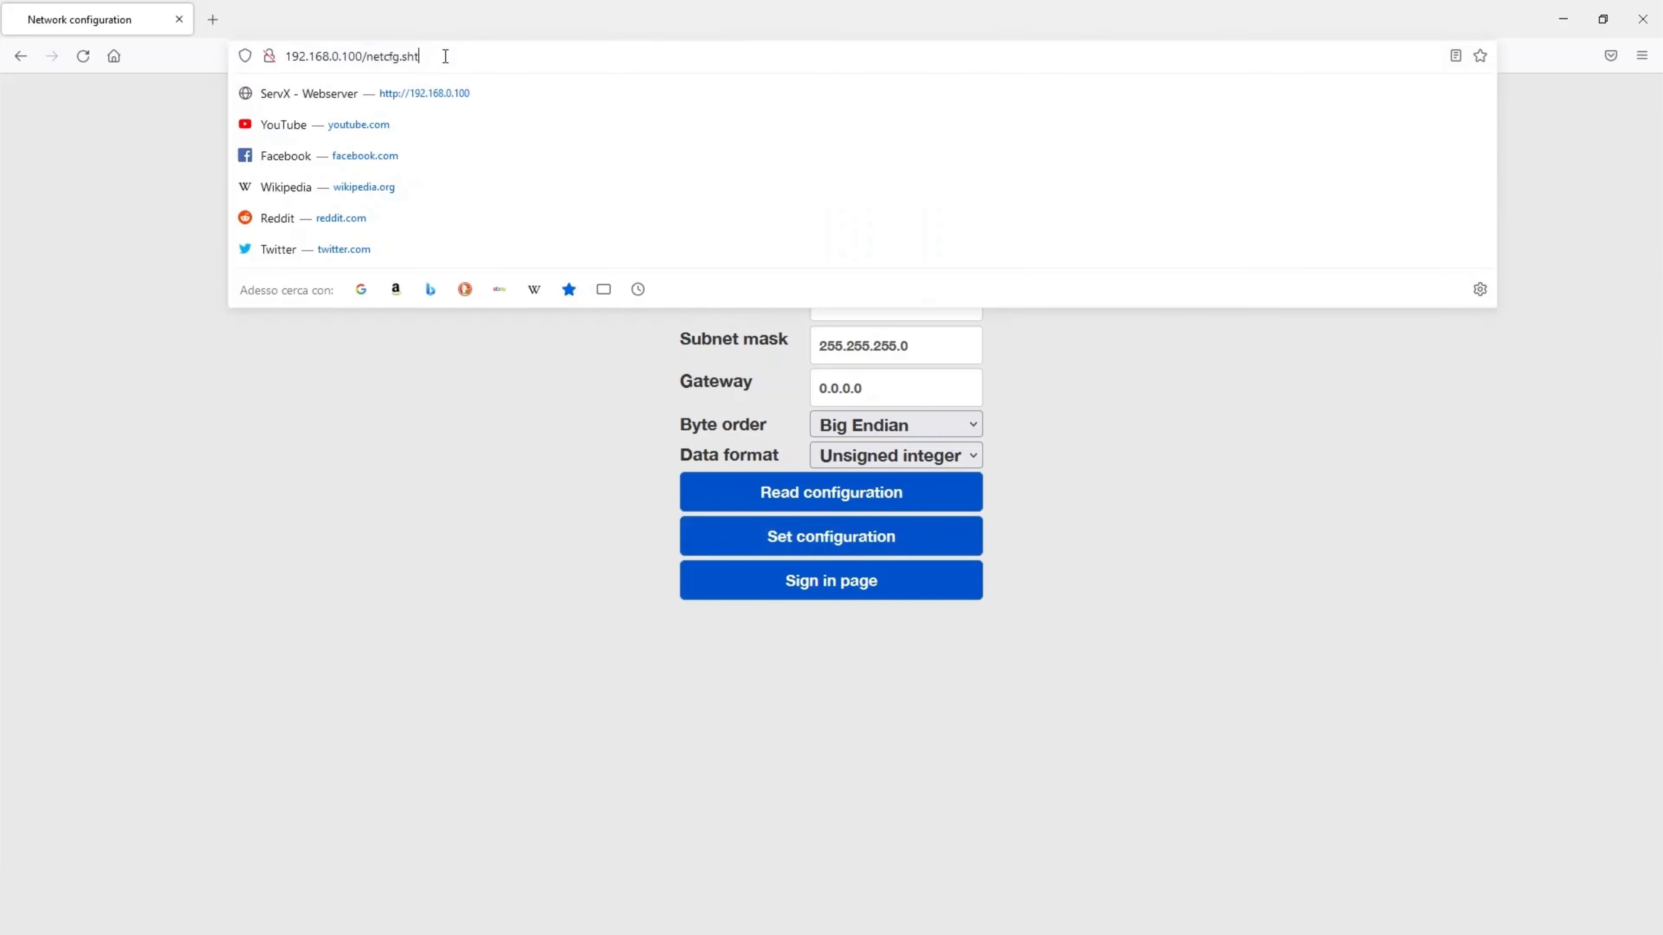
text(192.168)
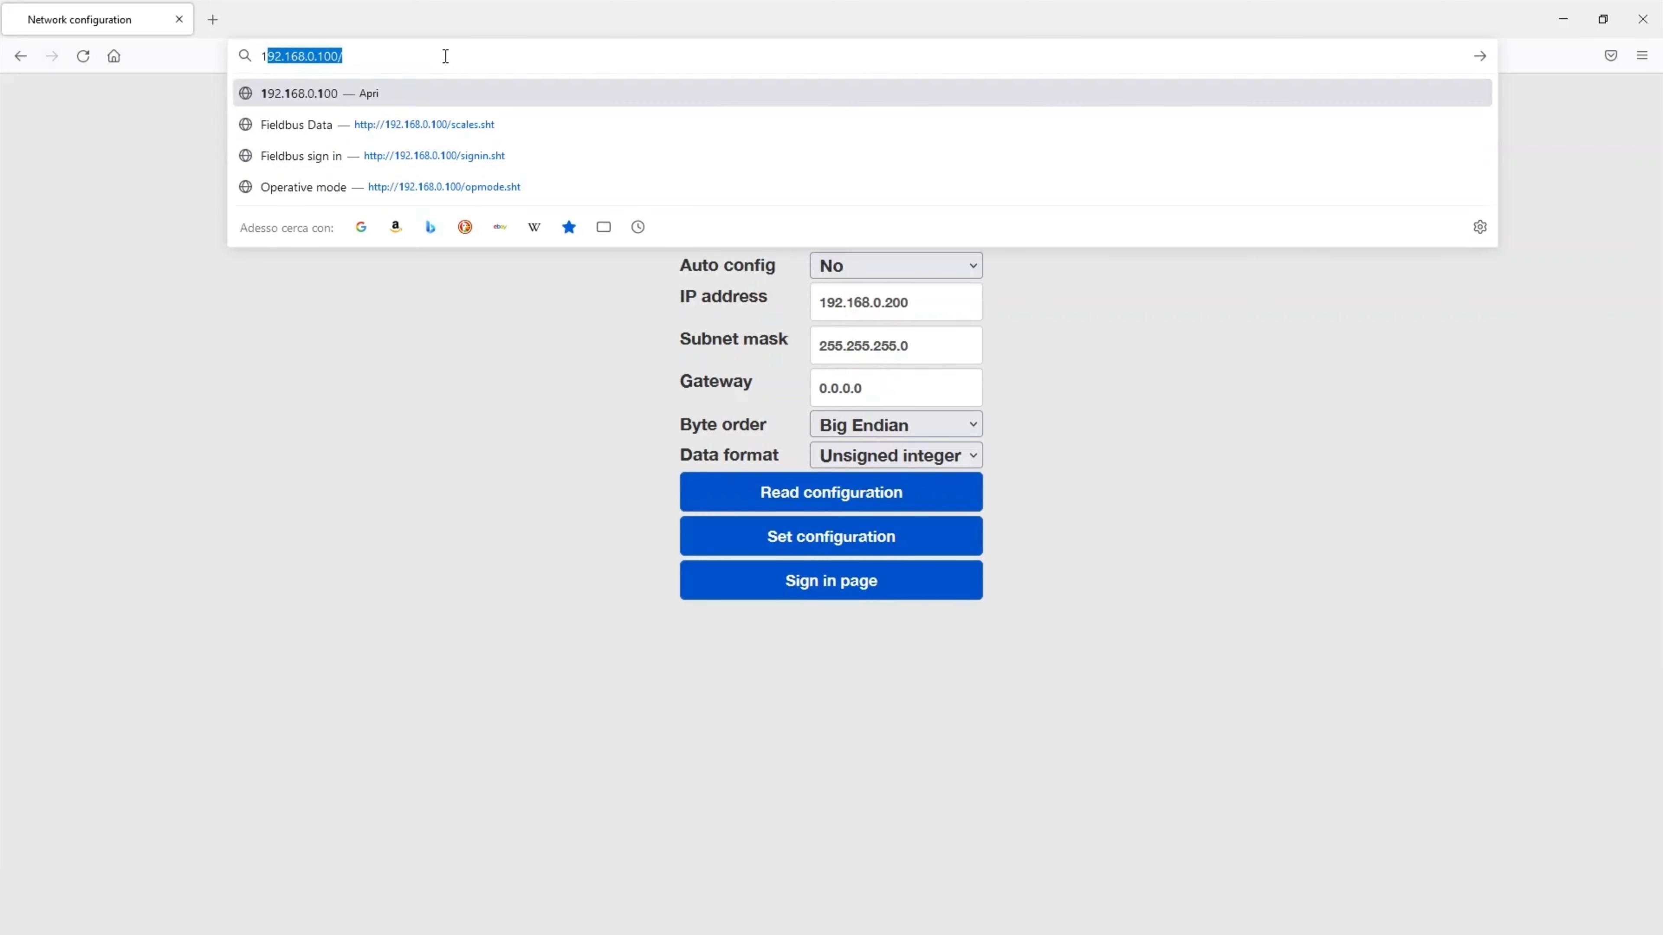
text(.0.200)
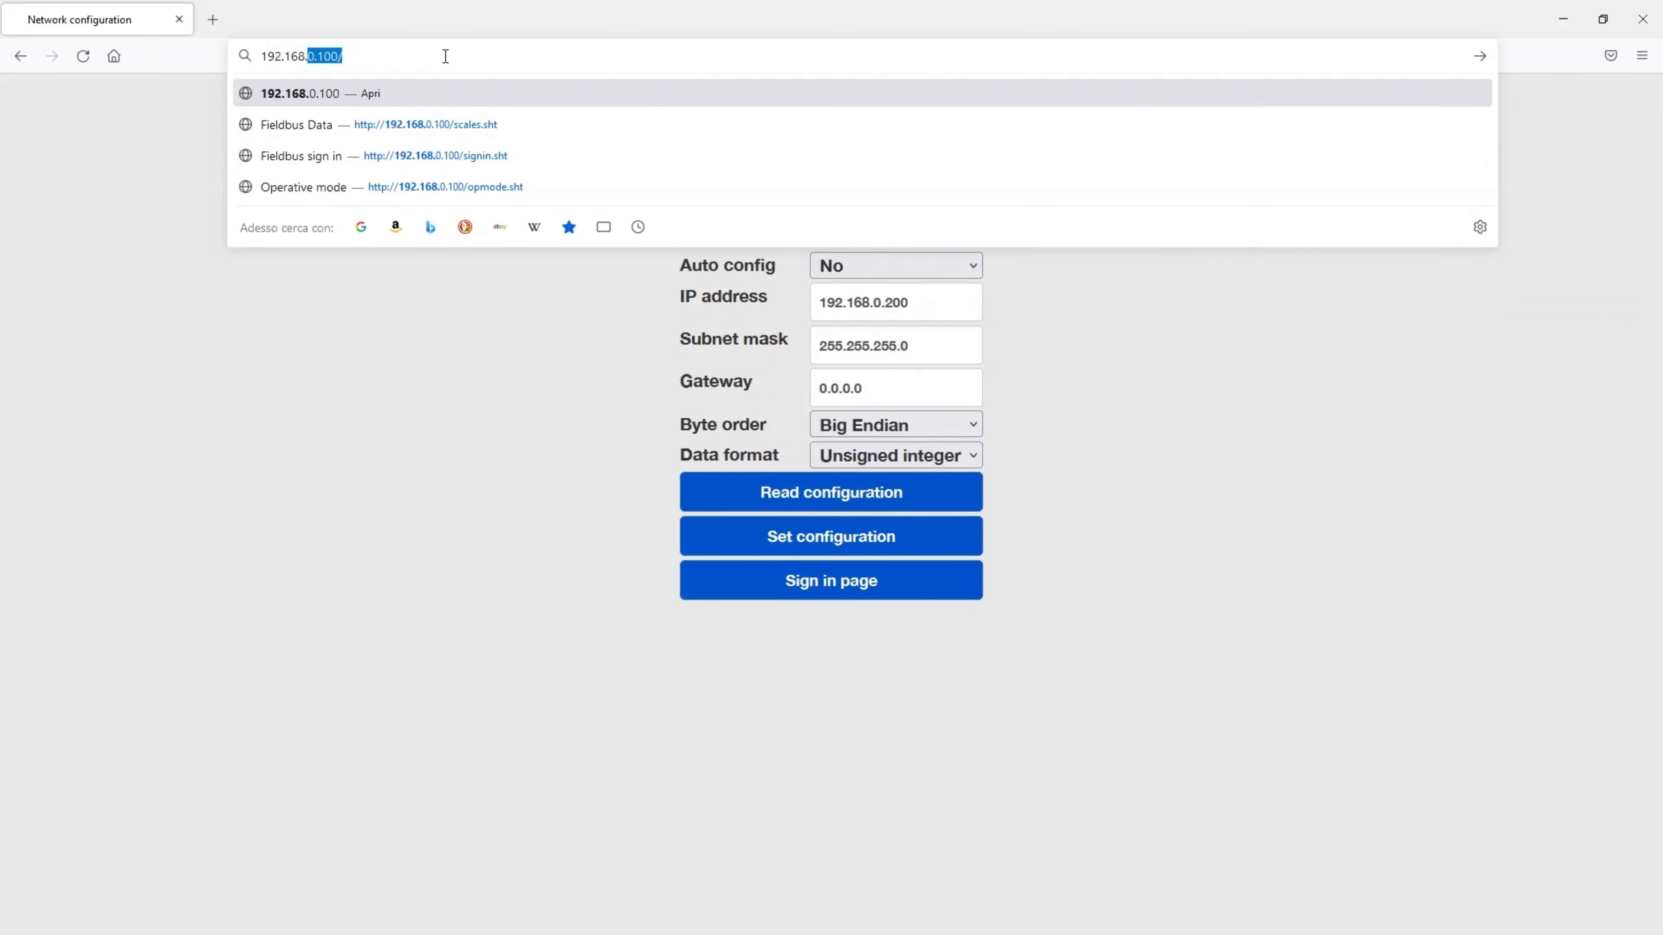
key(Return)
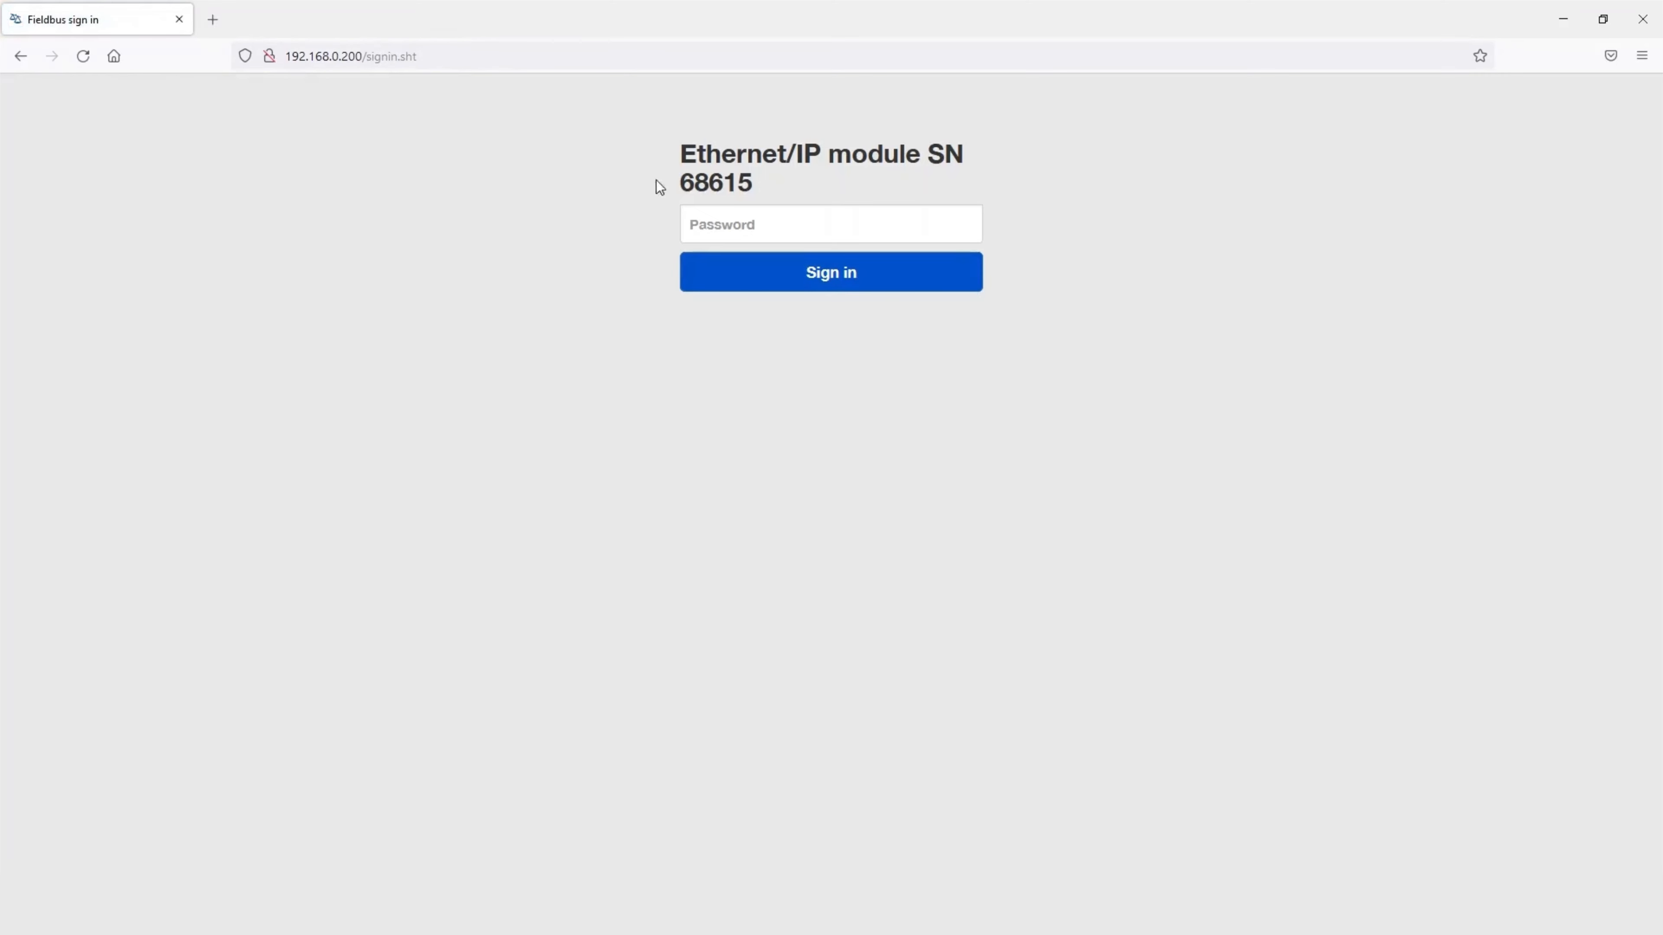
- Sign in with the module password and choose never to save it in the browser
click(716, 223)
text(*****)
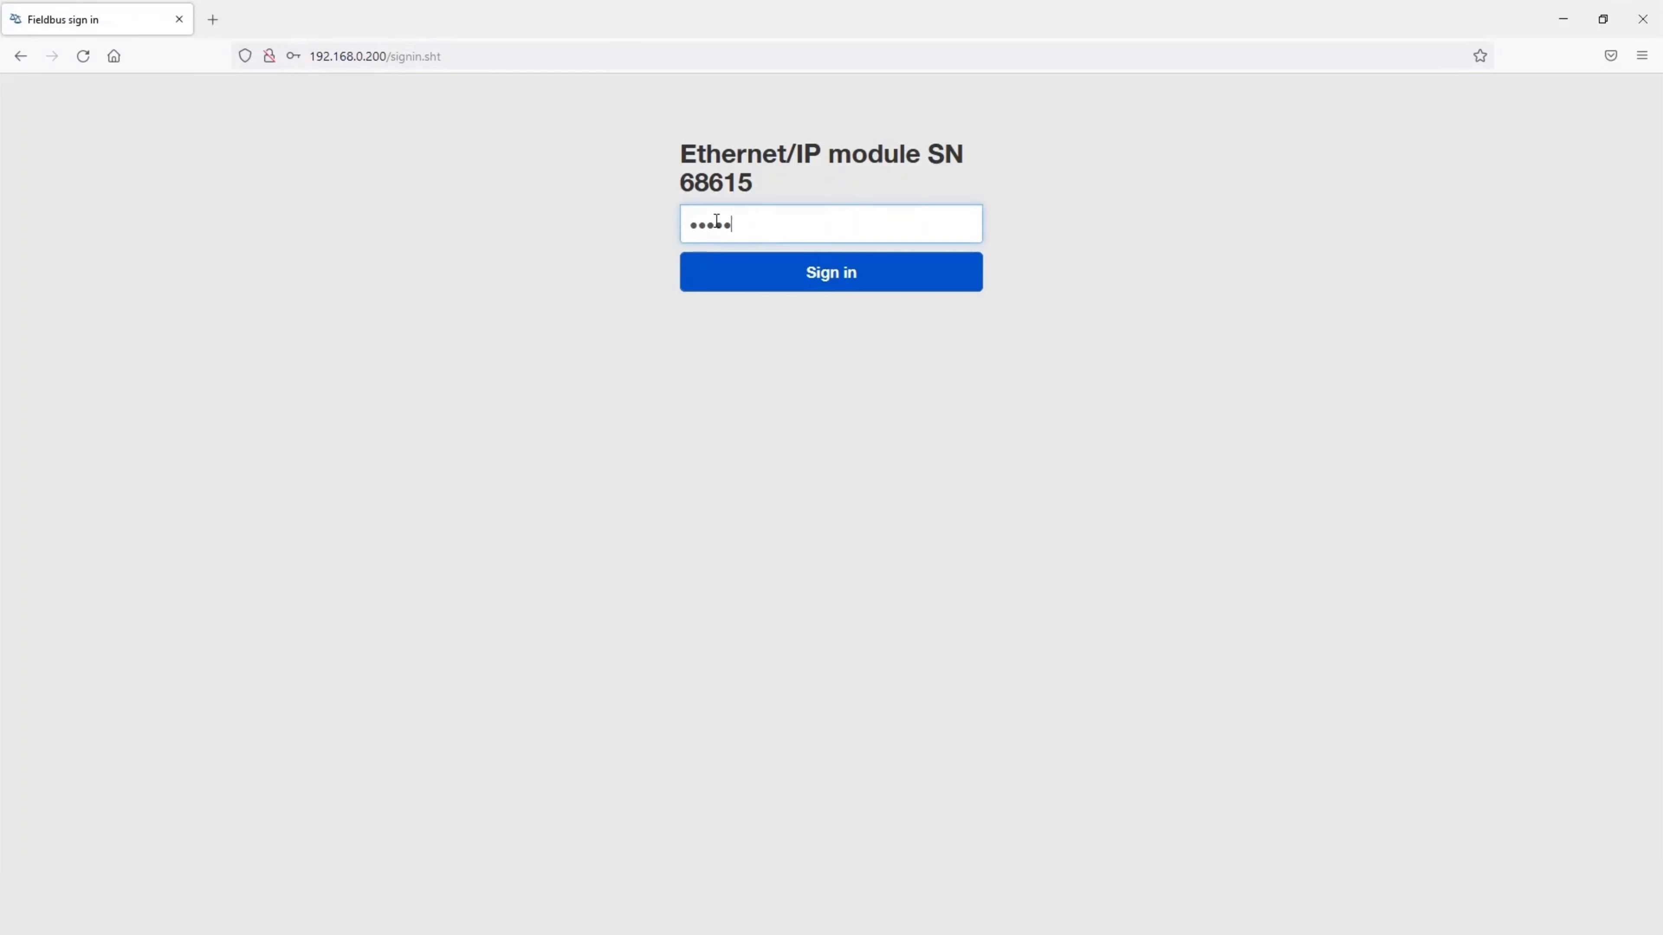
click(750, 285)
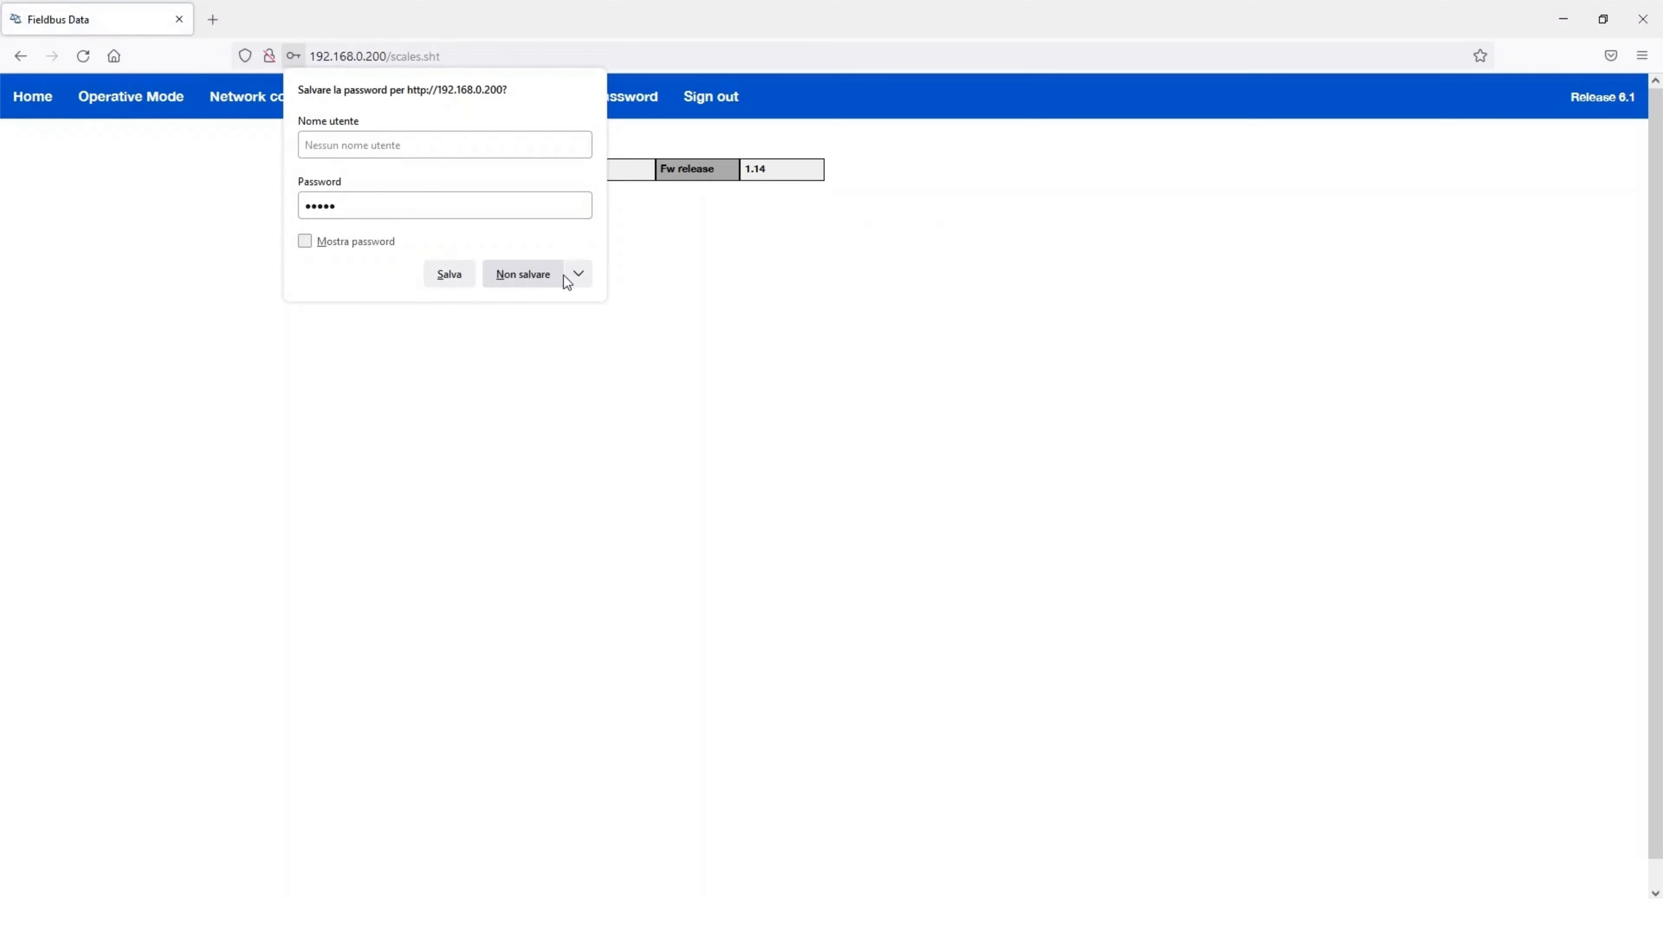
click(569, 276)
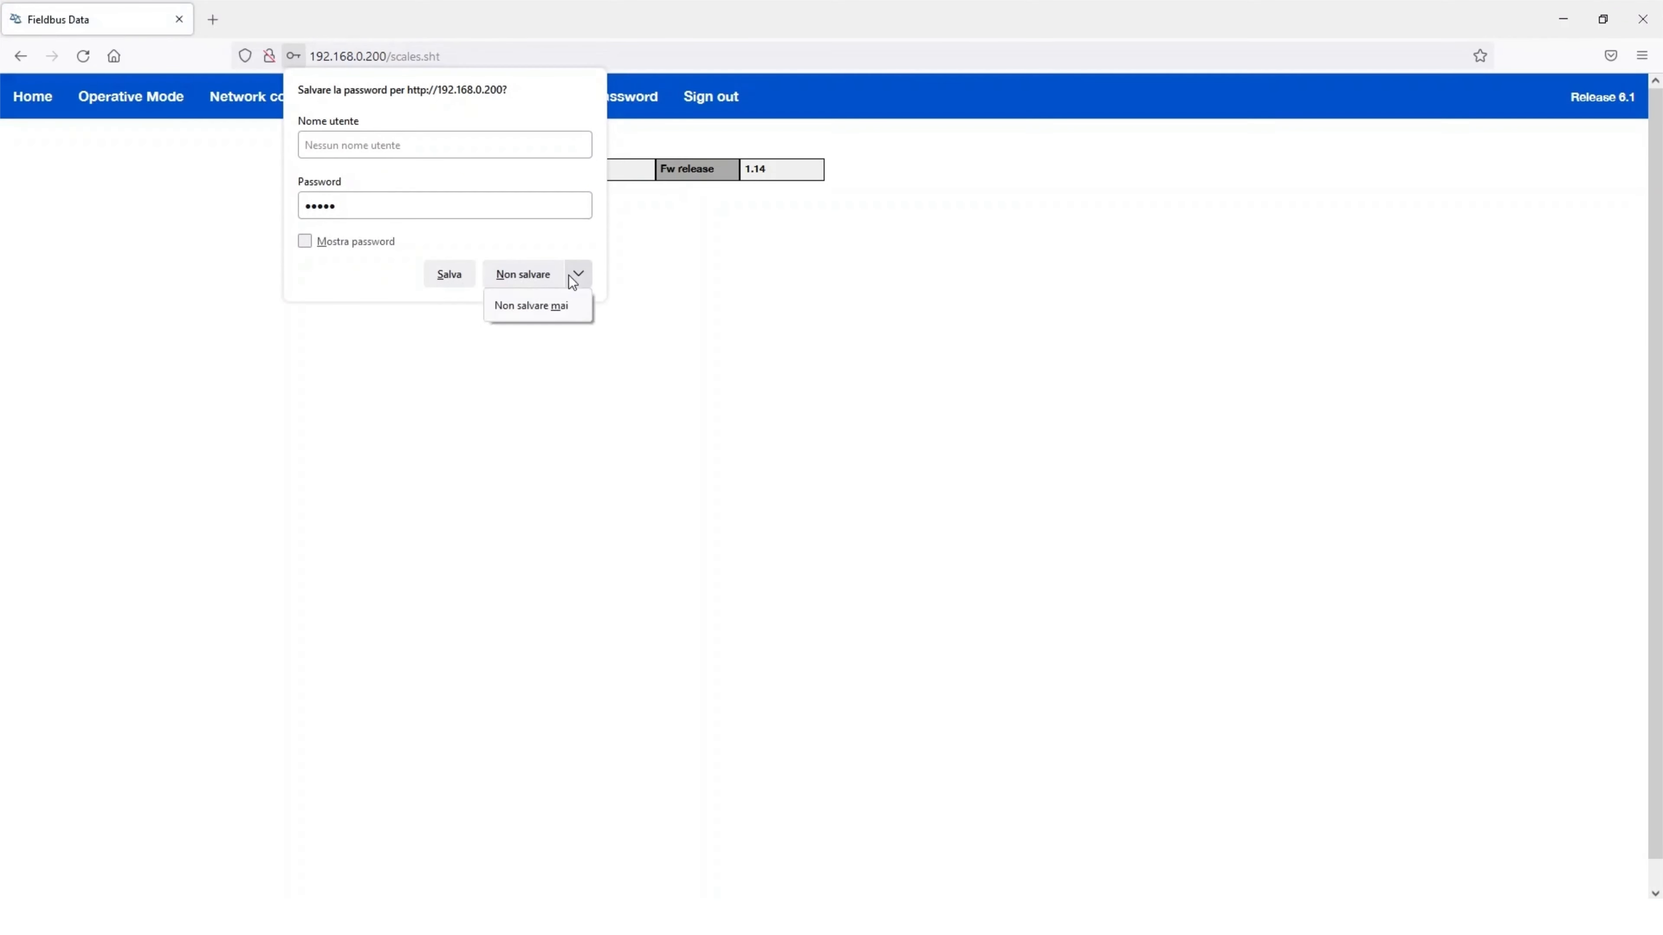
click(565, 303)
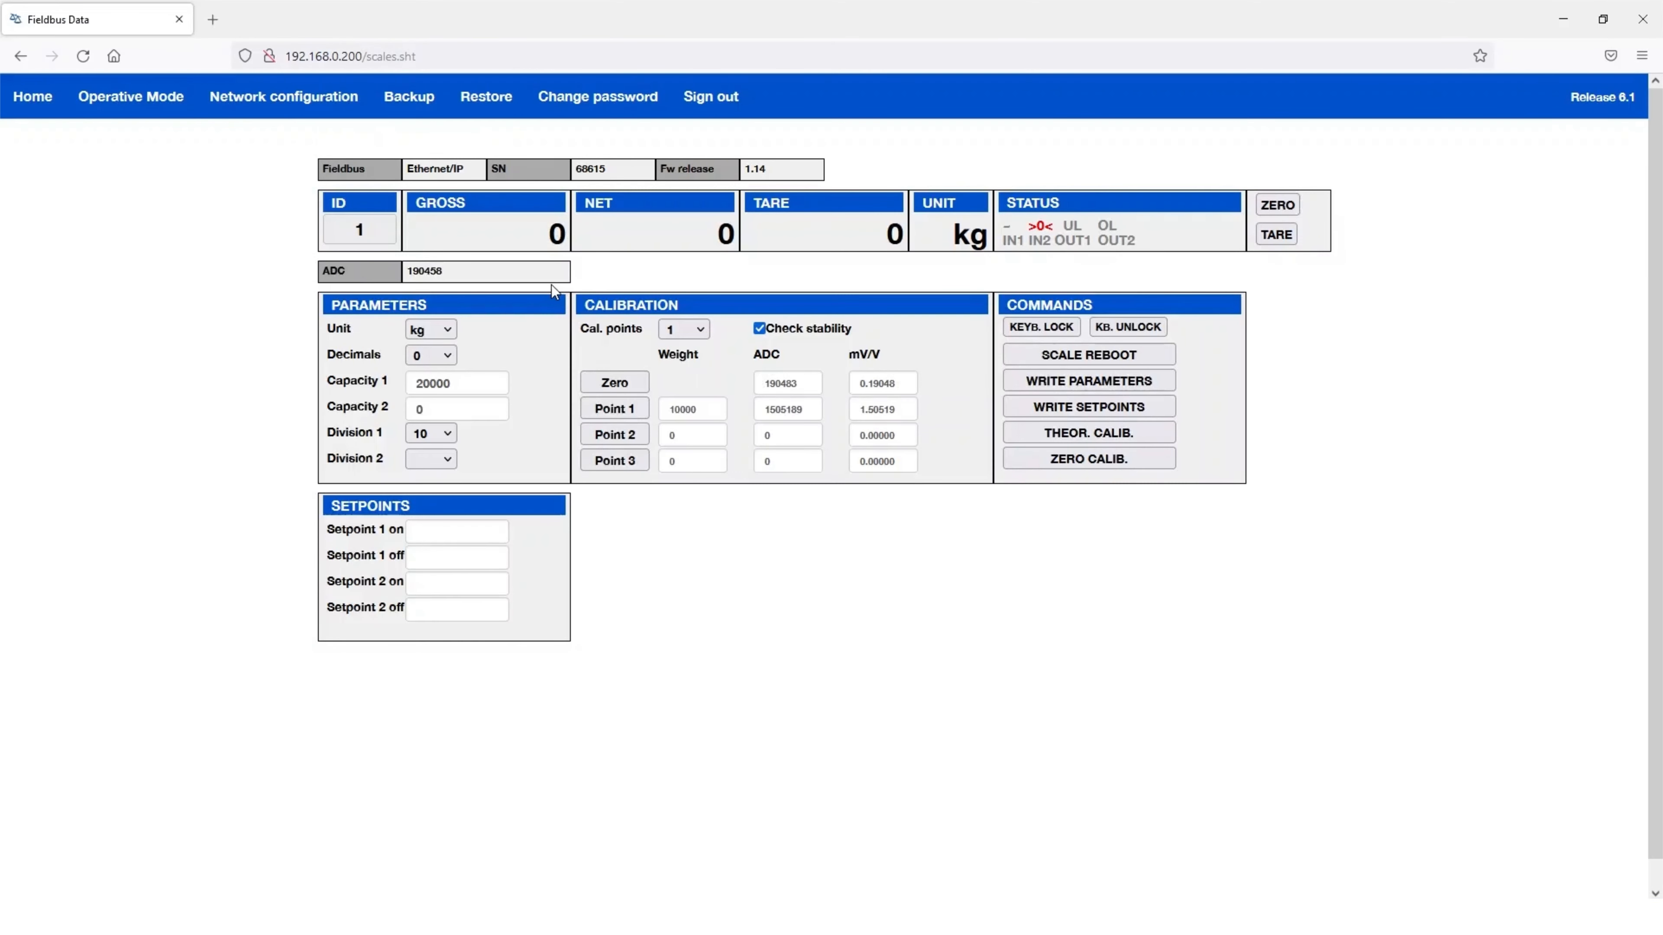
- Back up the scale configuration to setup.mot
click(420, 106)
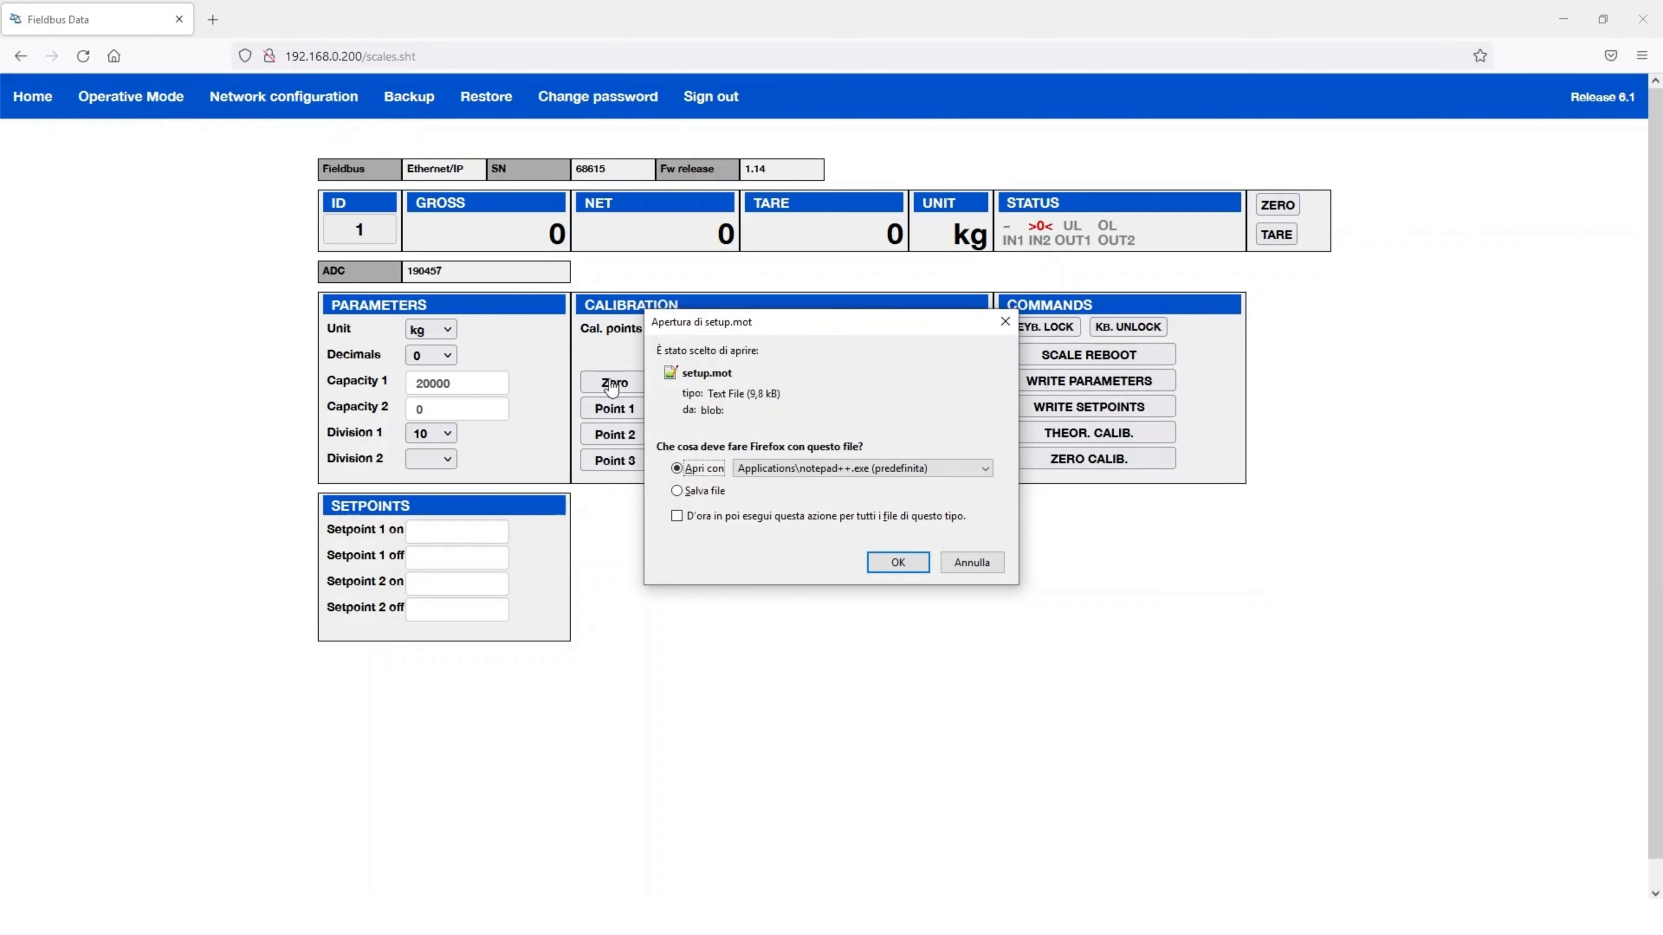
- Save setup.mot to Downloads, then restore it from there onto the module
click(677, 491)
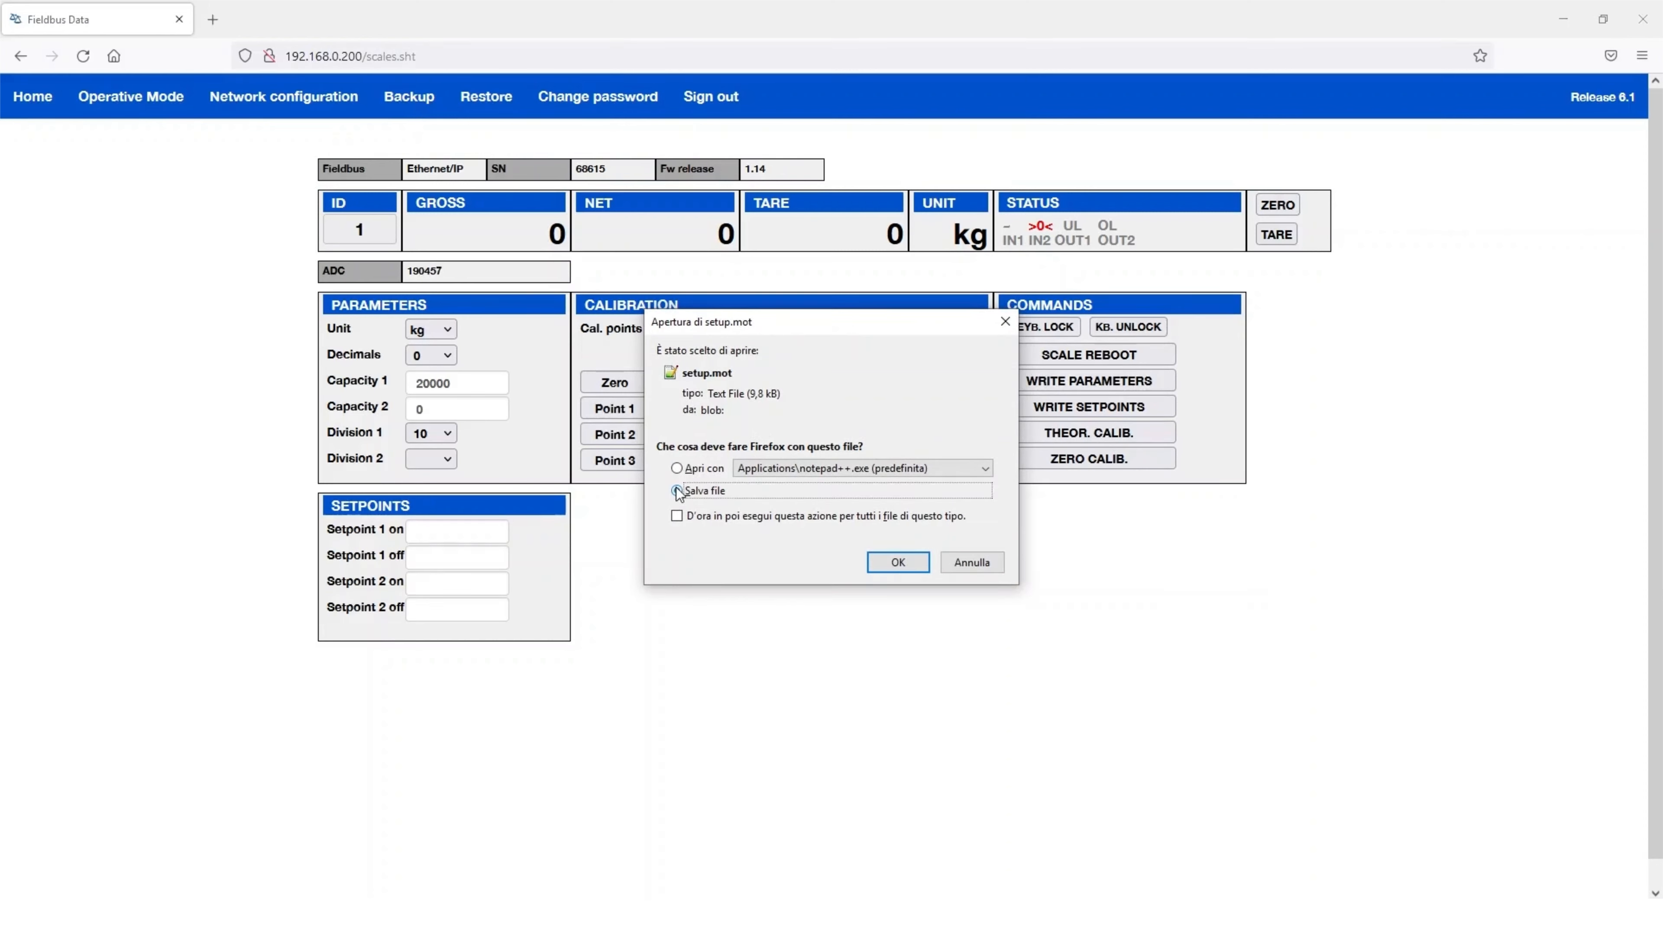
click(893, 563)
click(494, 108)
click(383, 216)
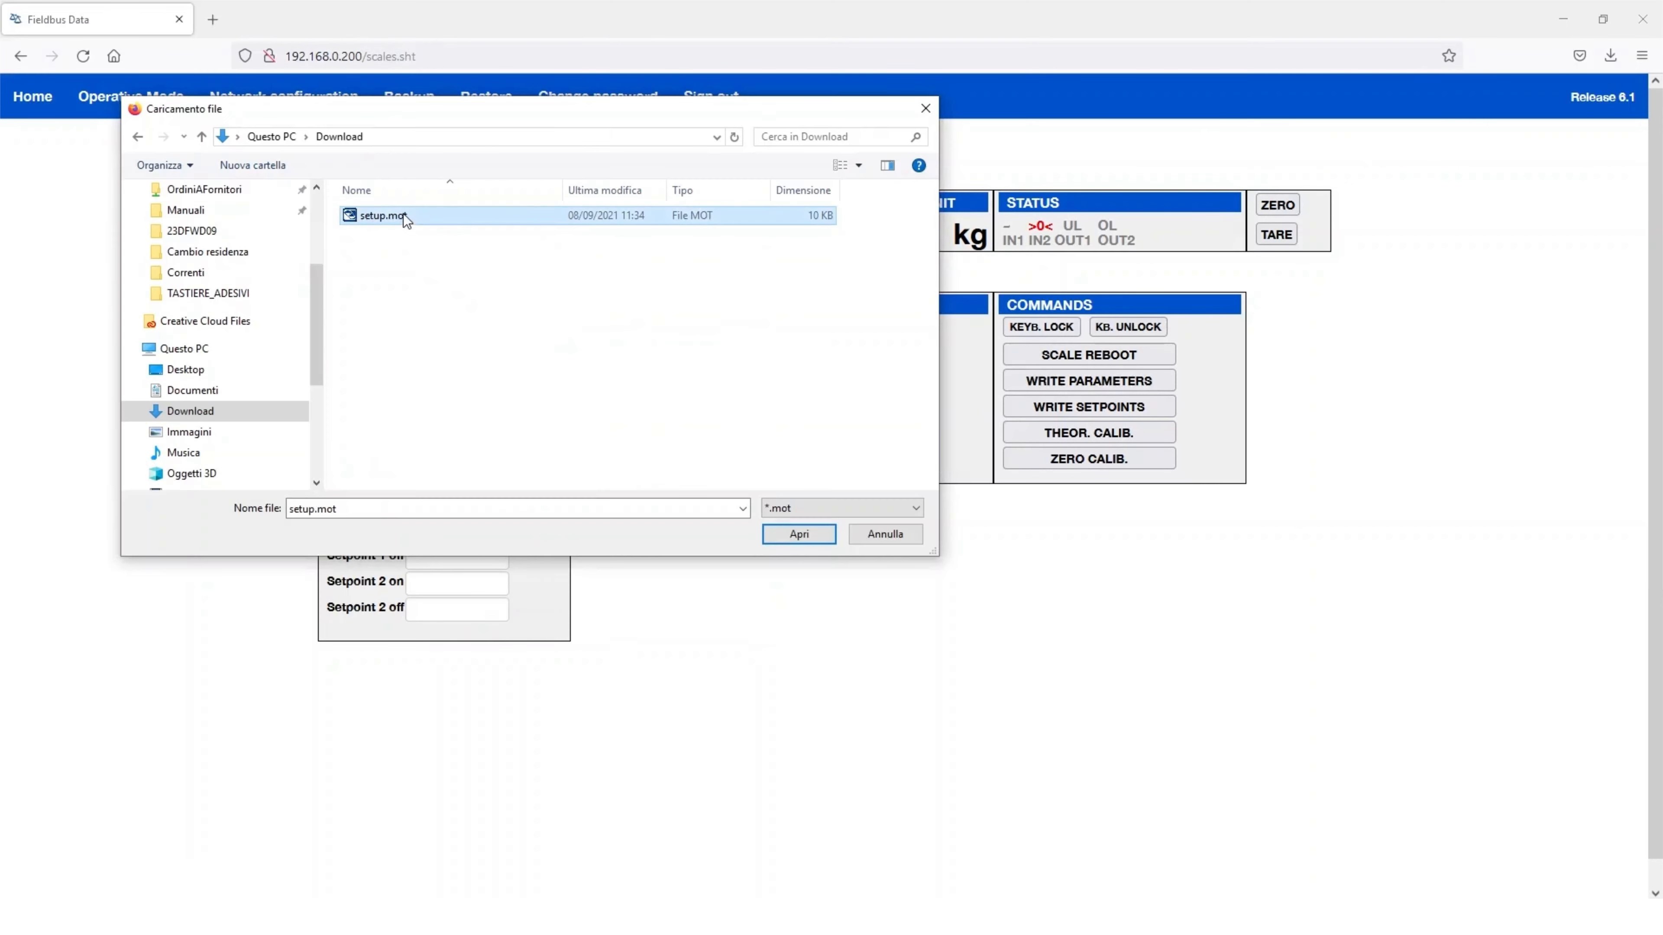
click(794, 534)
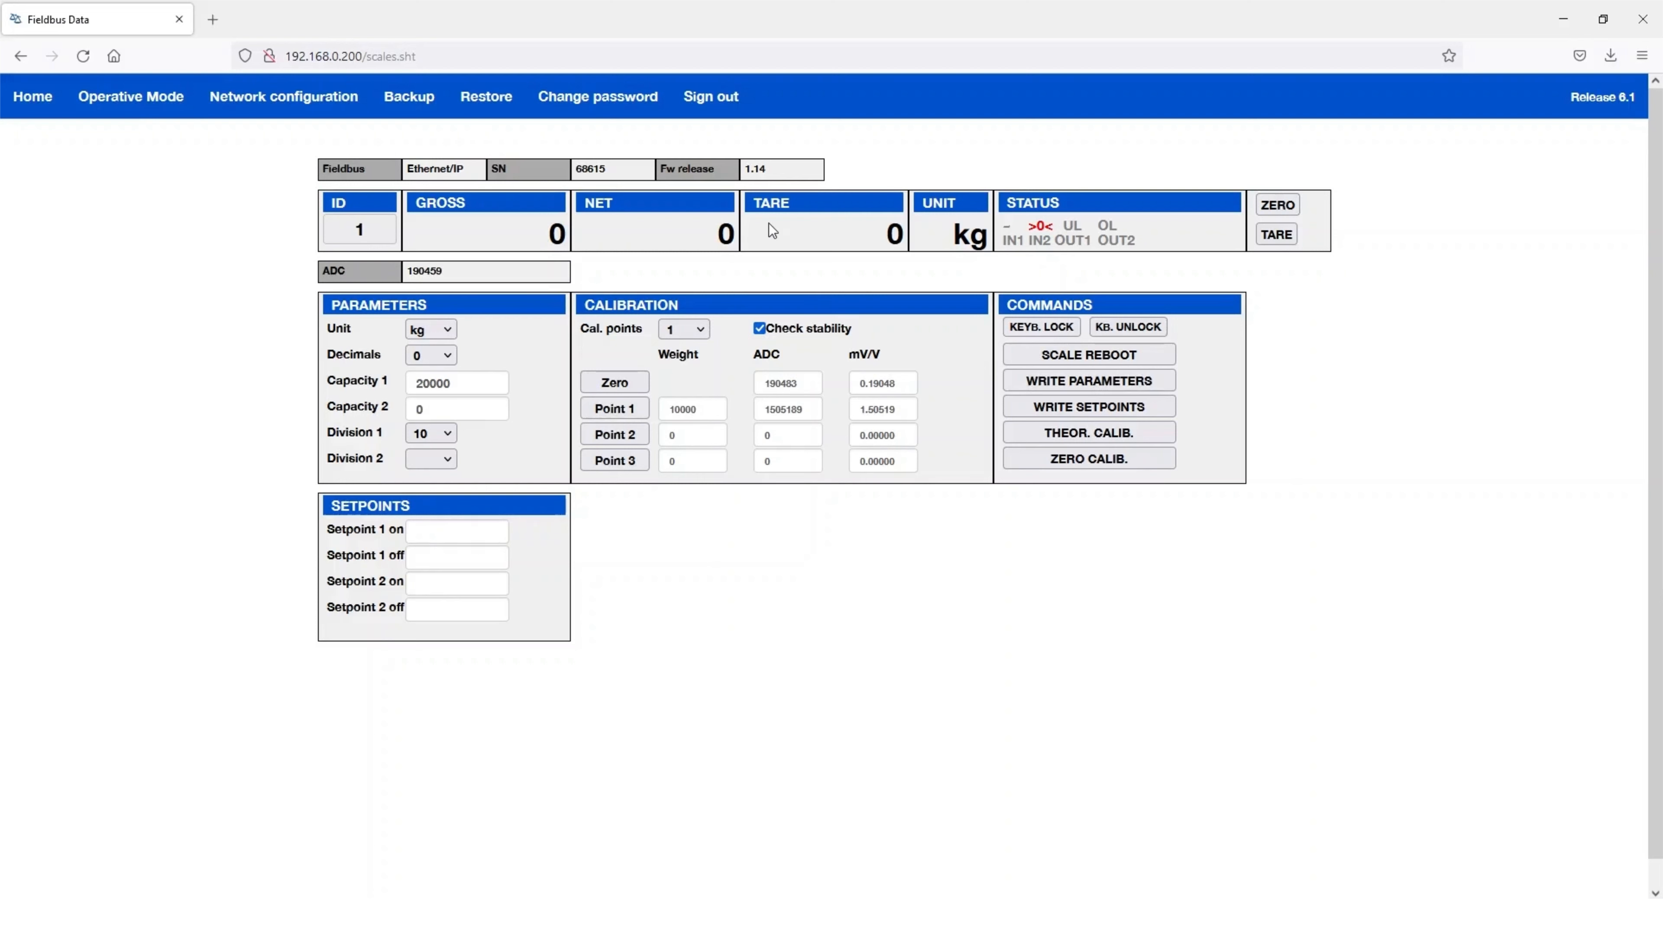
- Change the module password by entering the current, new and confirmation passwords
click(596, 97)
click(740, 217)
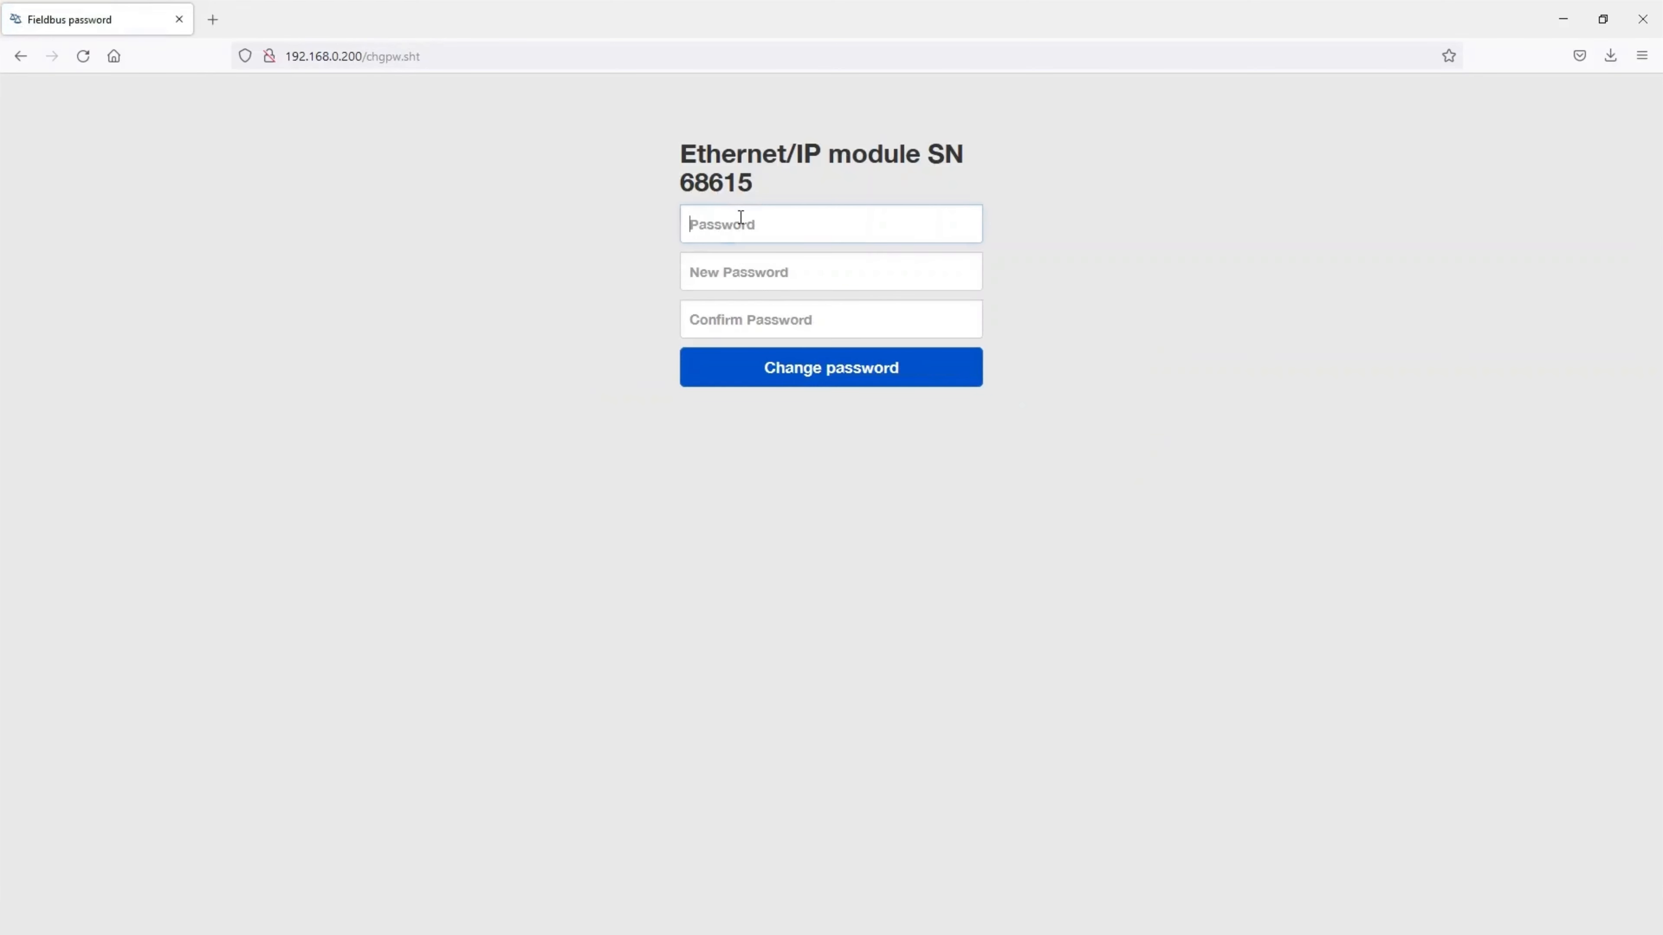
text(•••••)
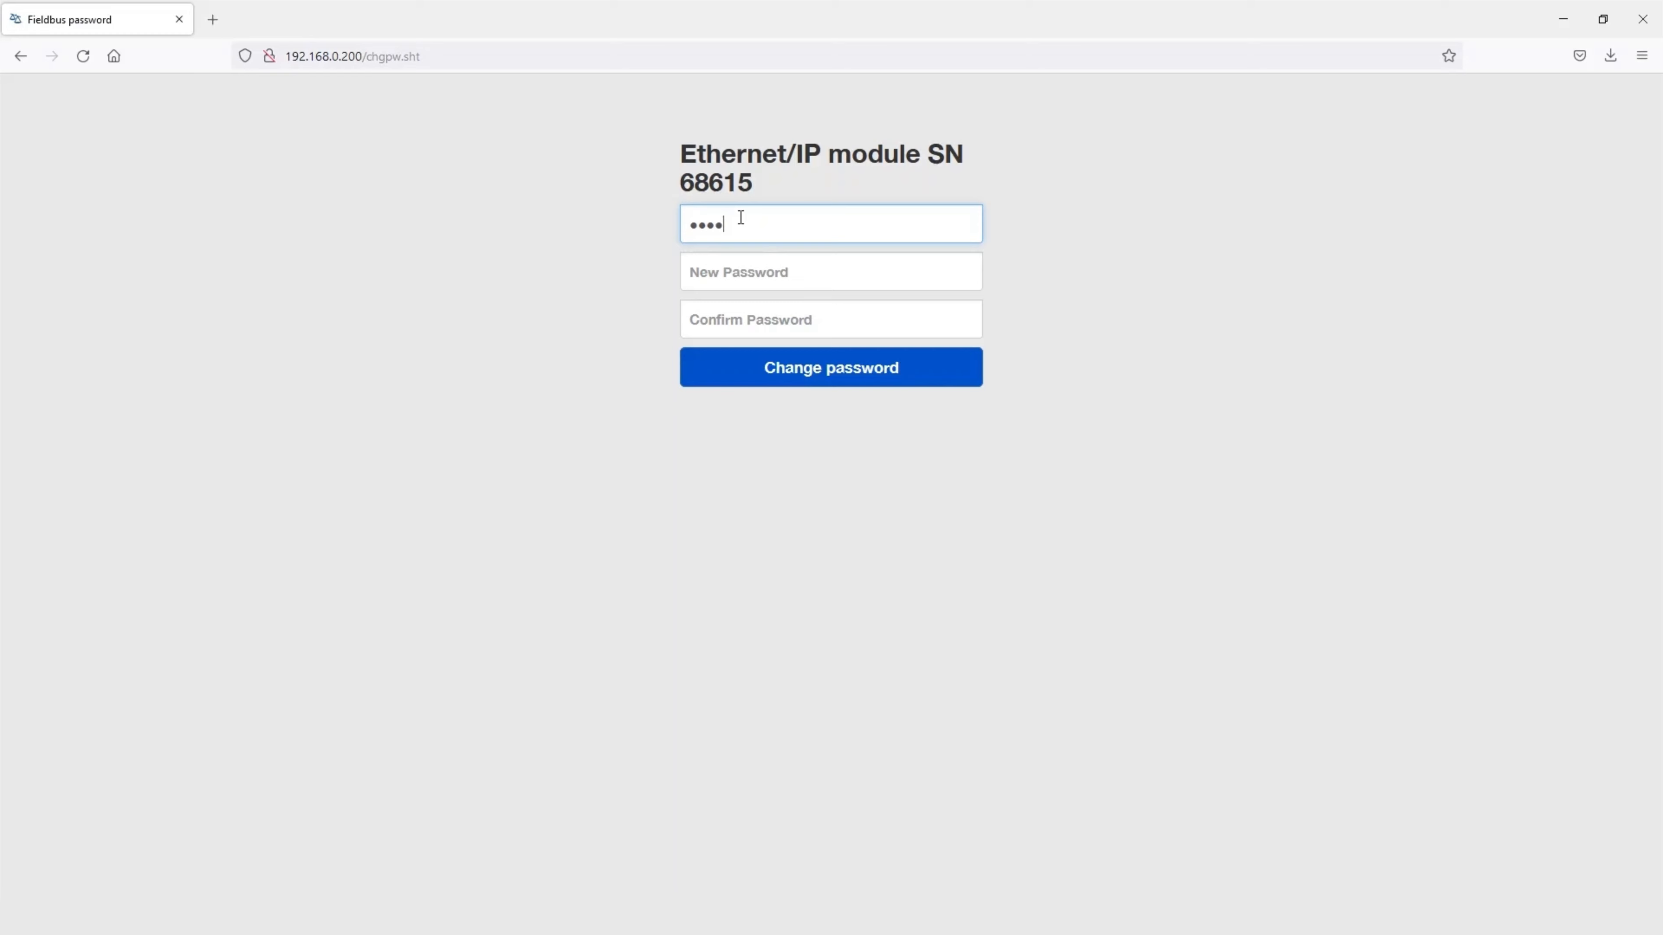
click(738, 269)
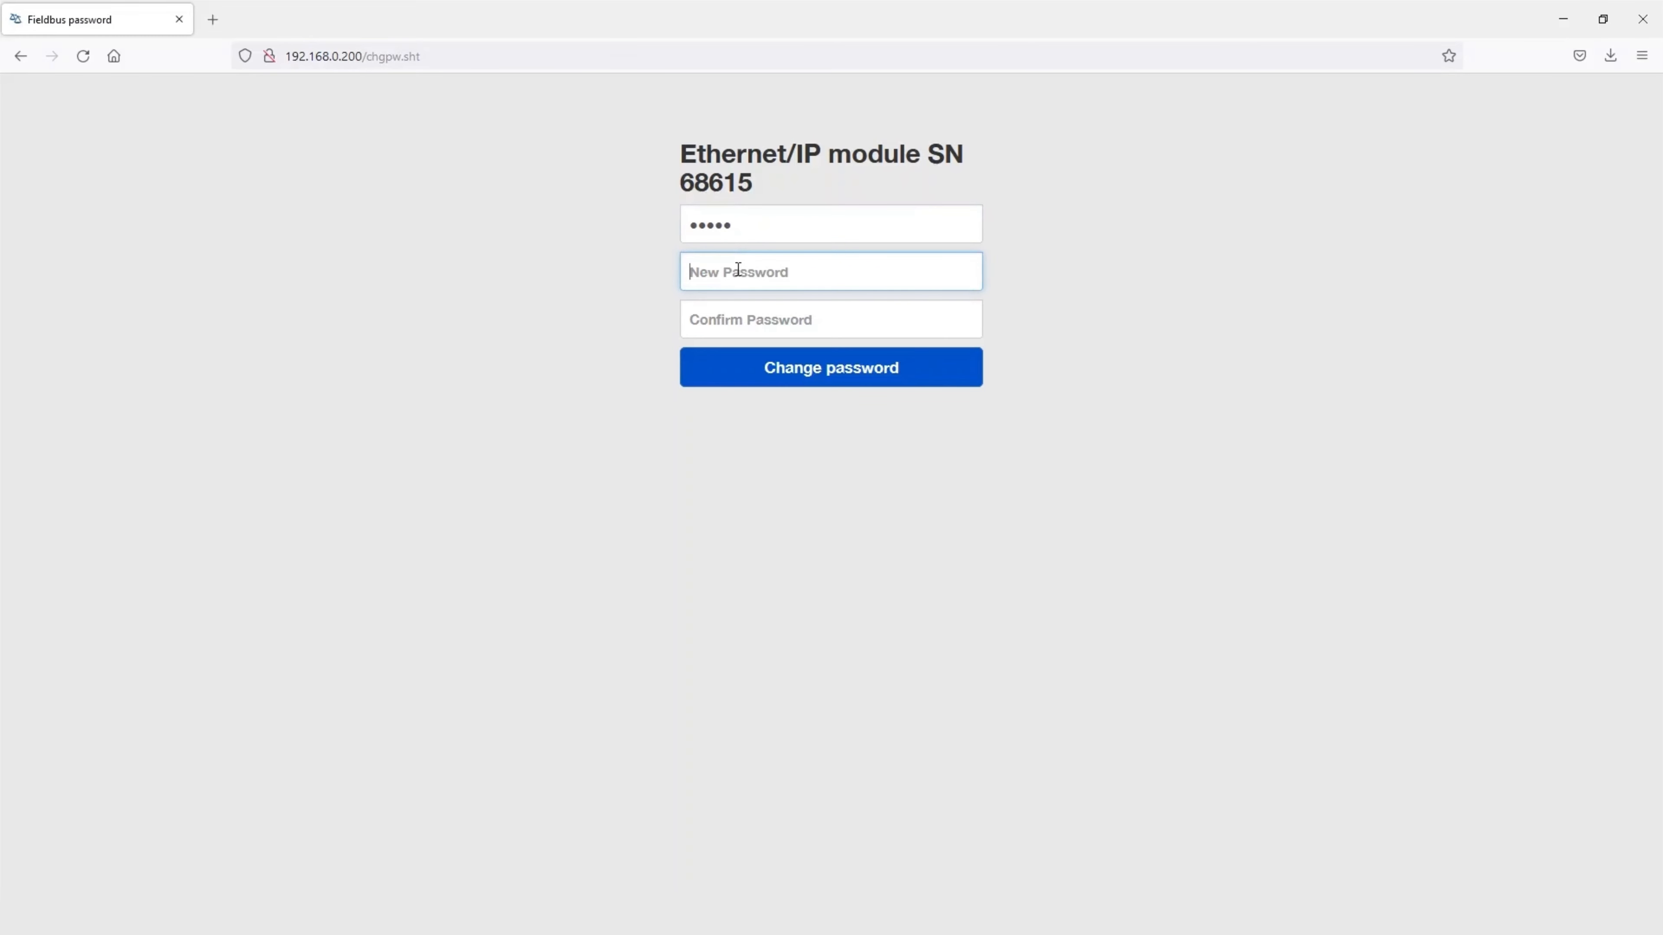
text(•••••••••)
click(757, 324)
text(•••••••)
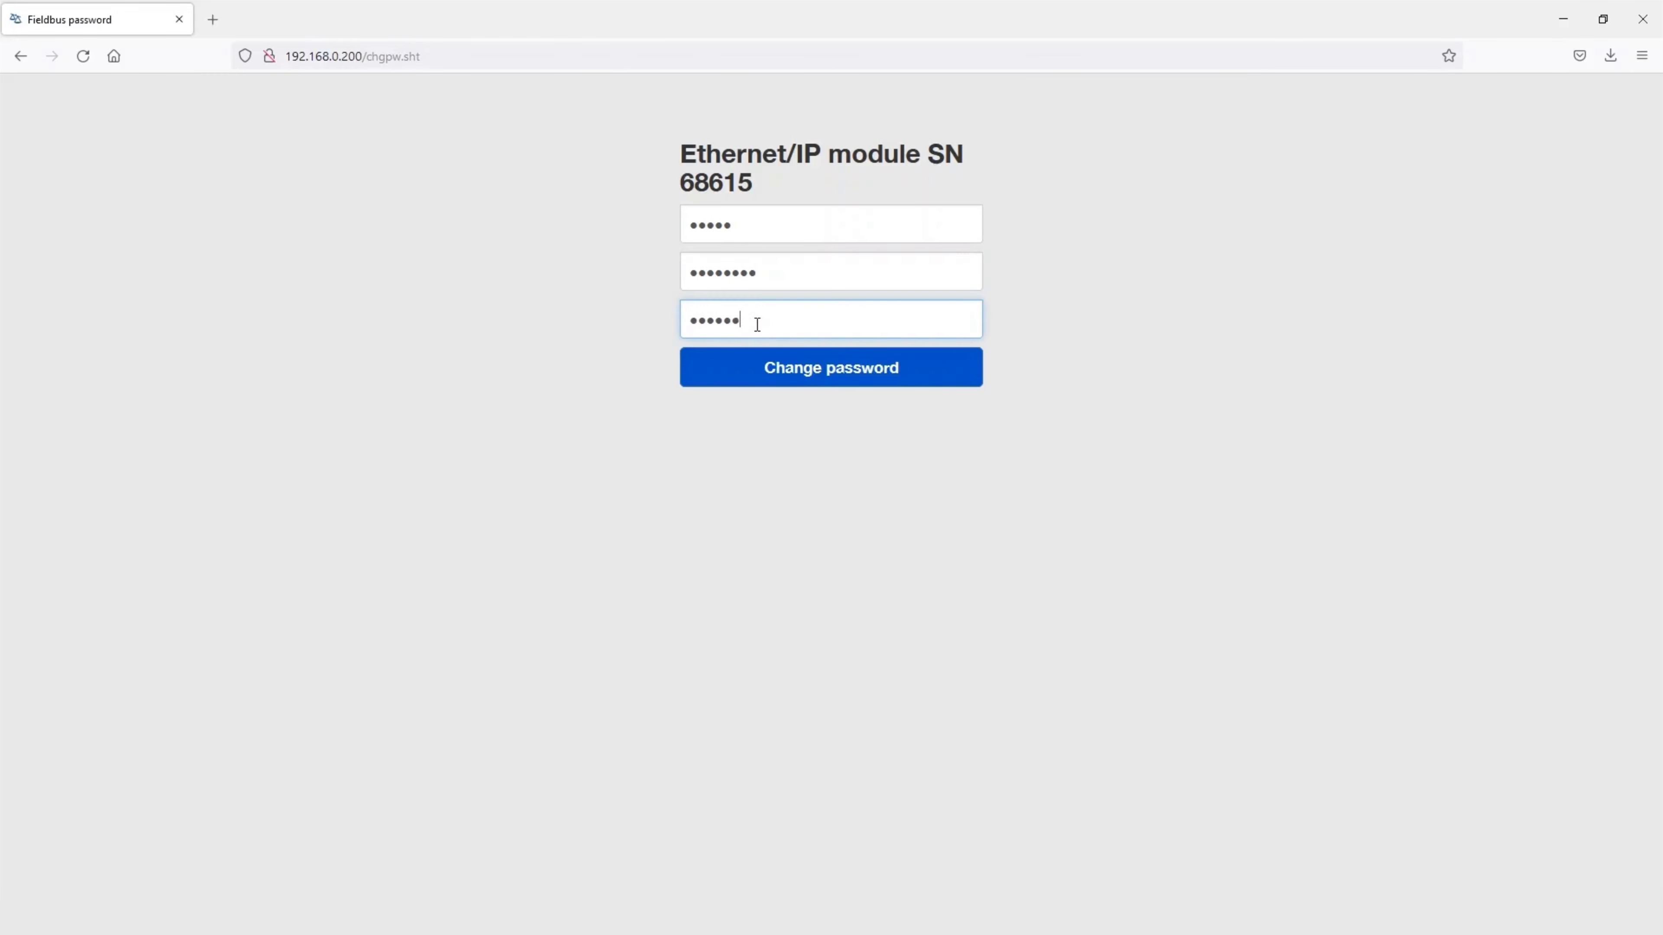
text(••)
click(781, 372)
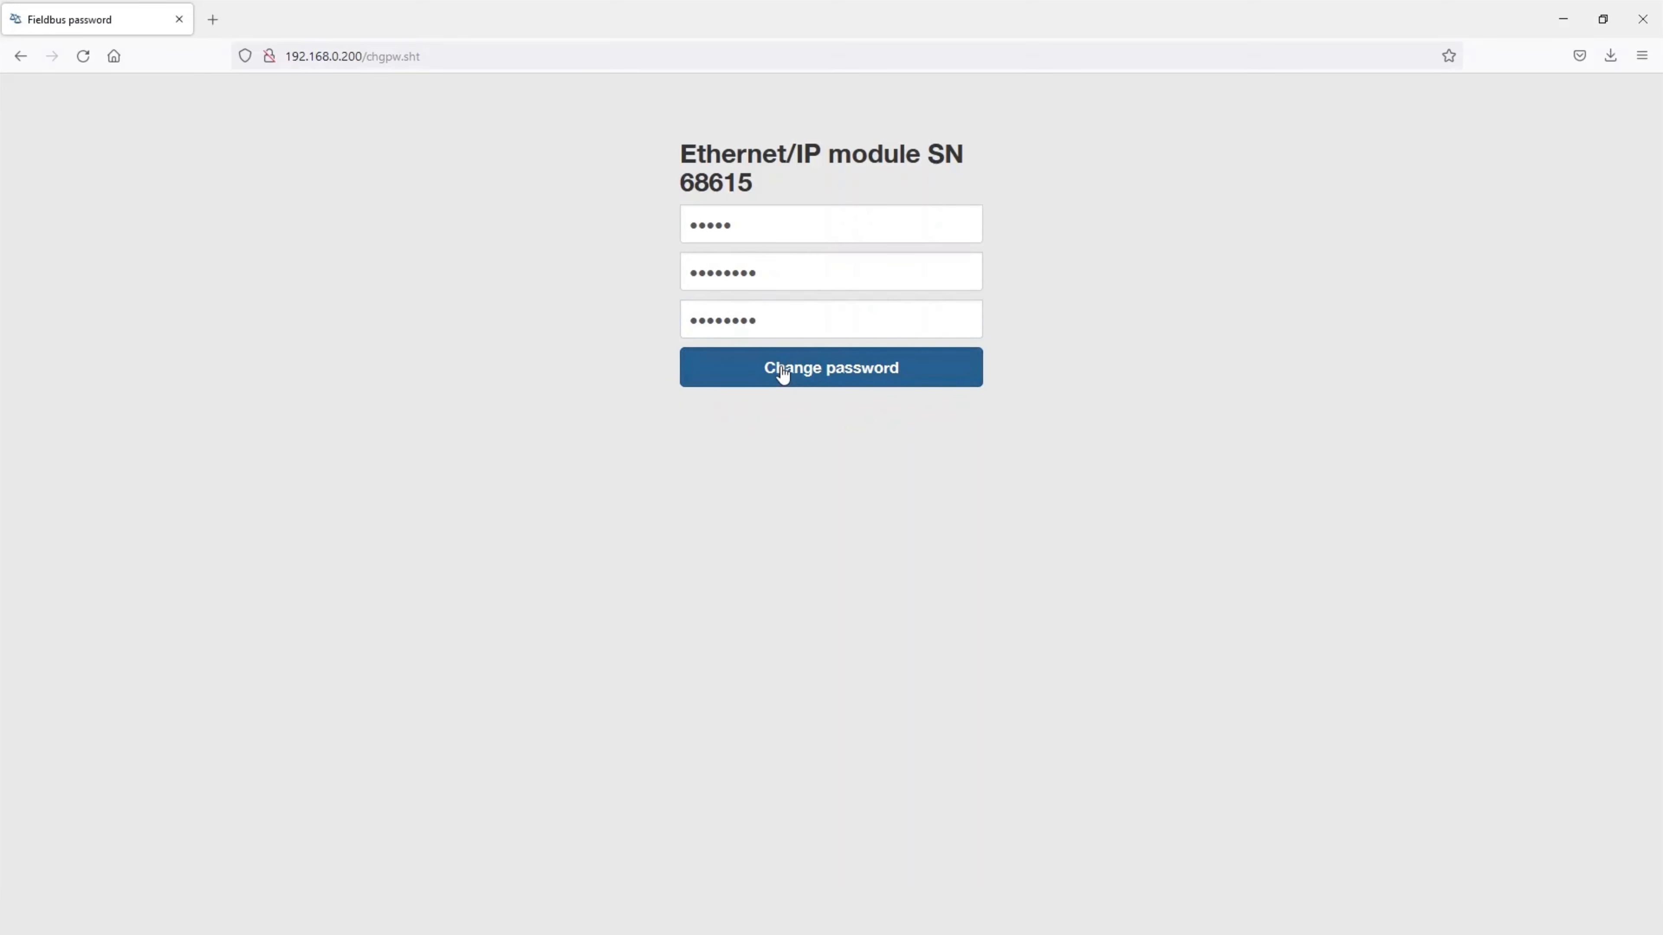
click(737, 228)
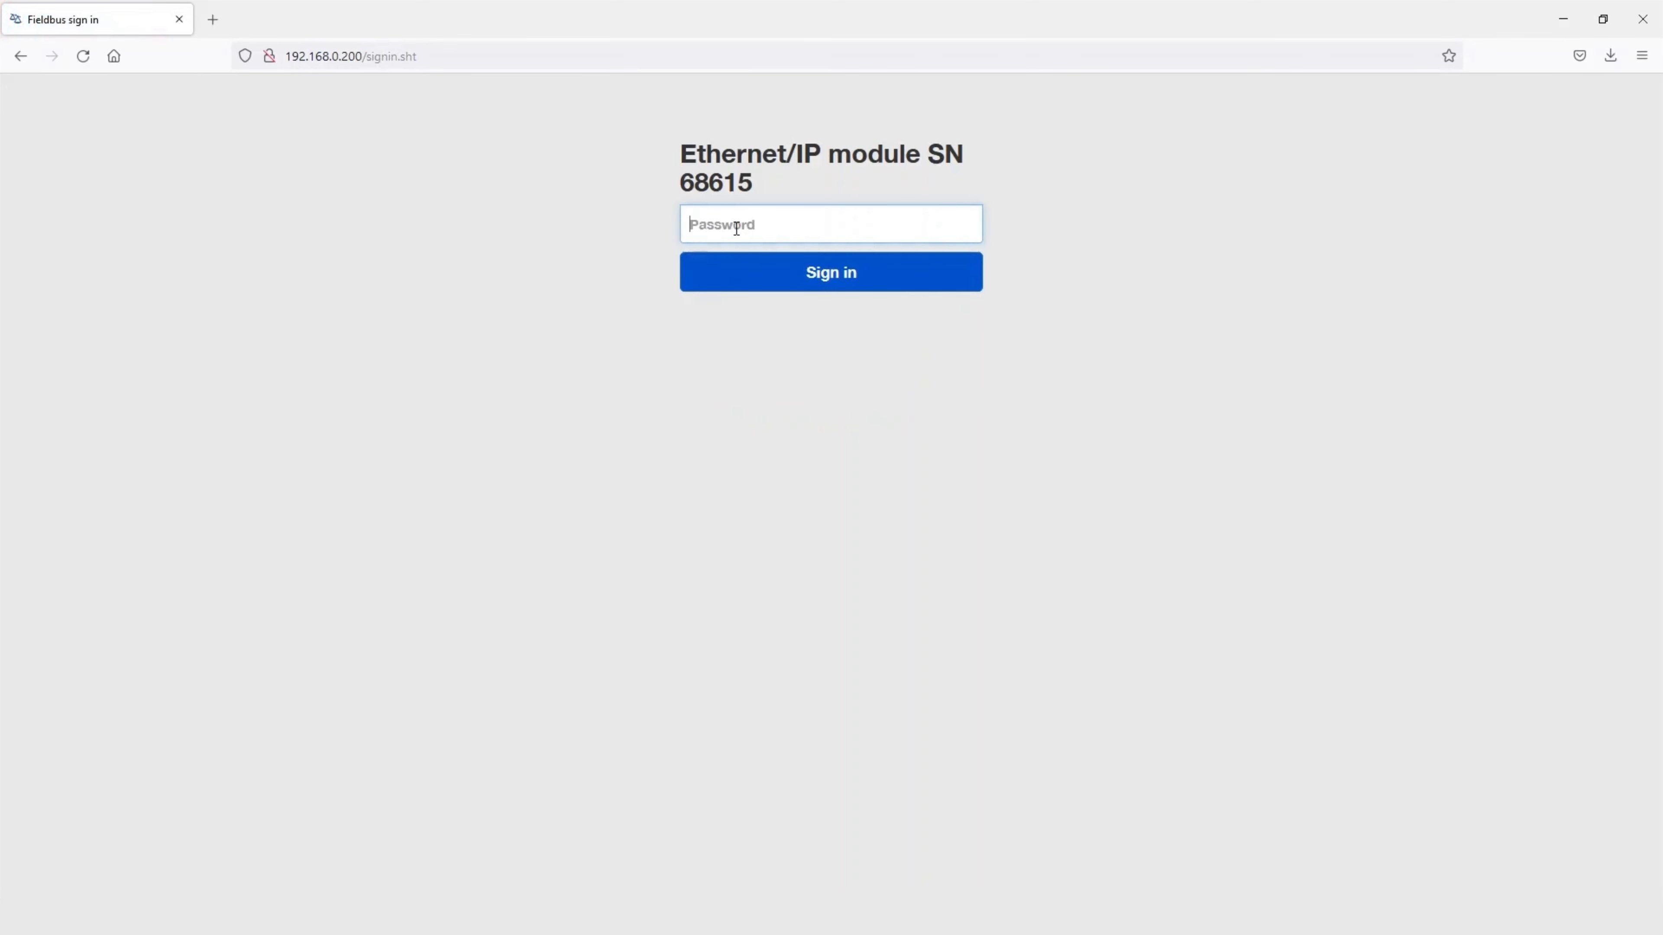
text(•••••••)
click(805, 275)
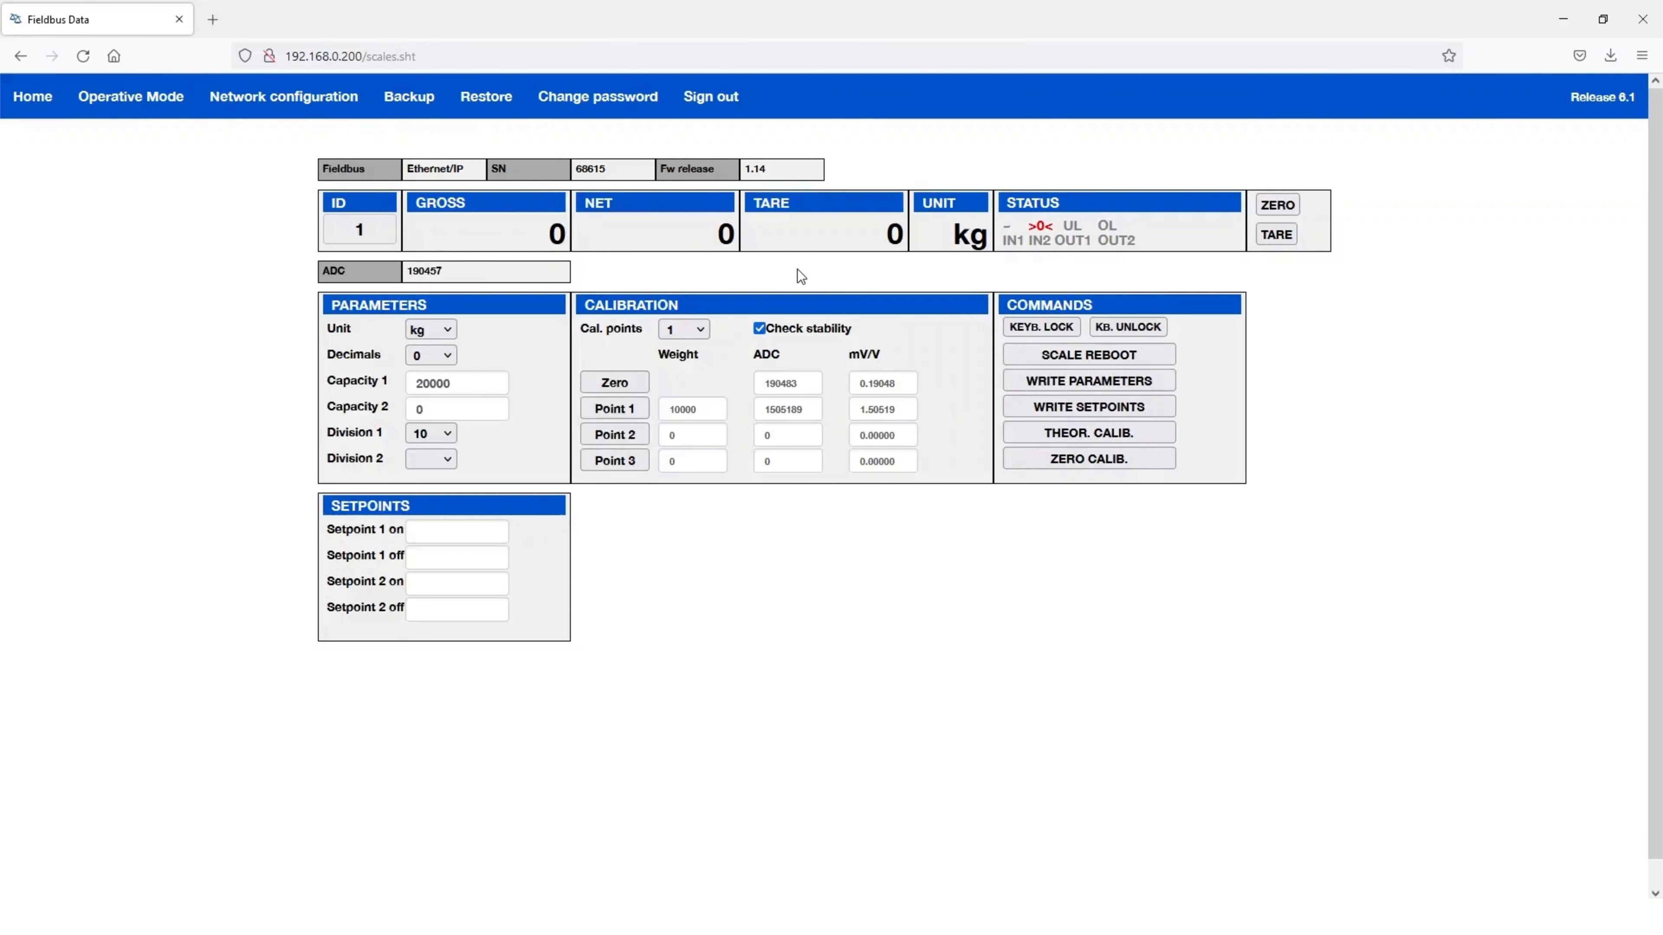
click(704, 104)
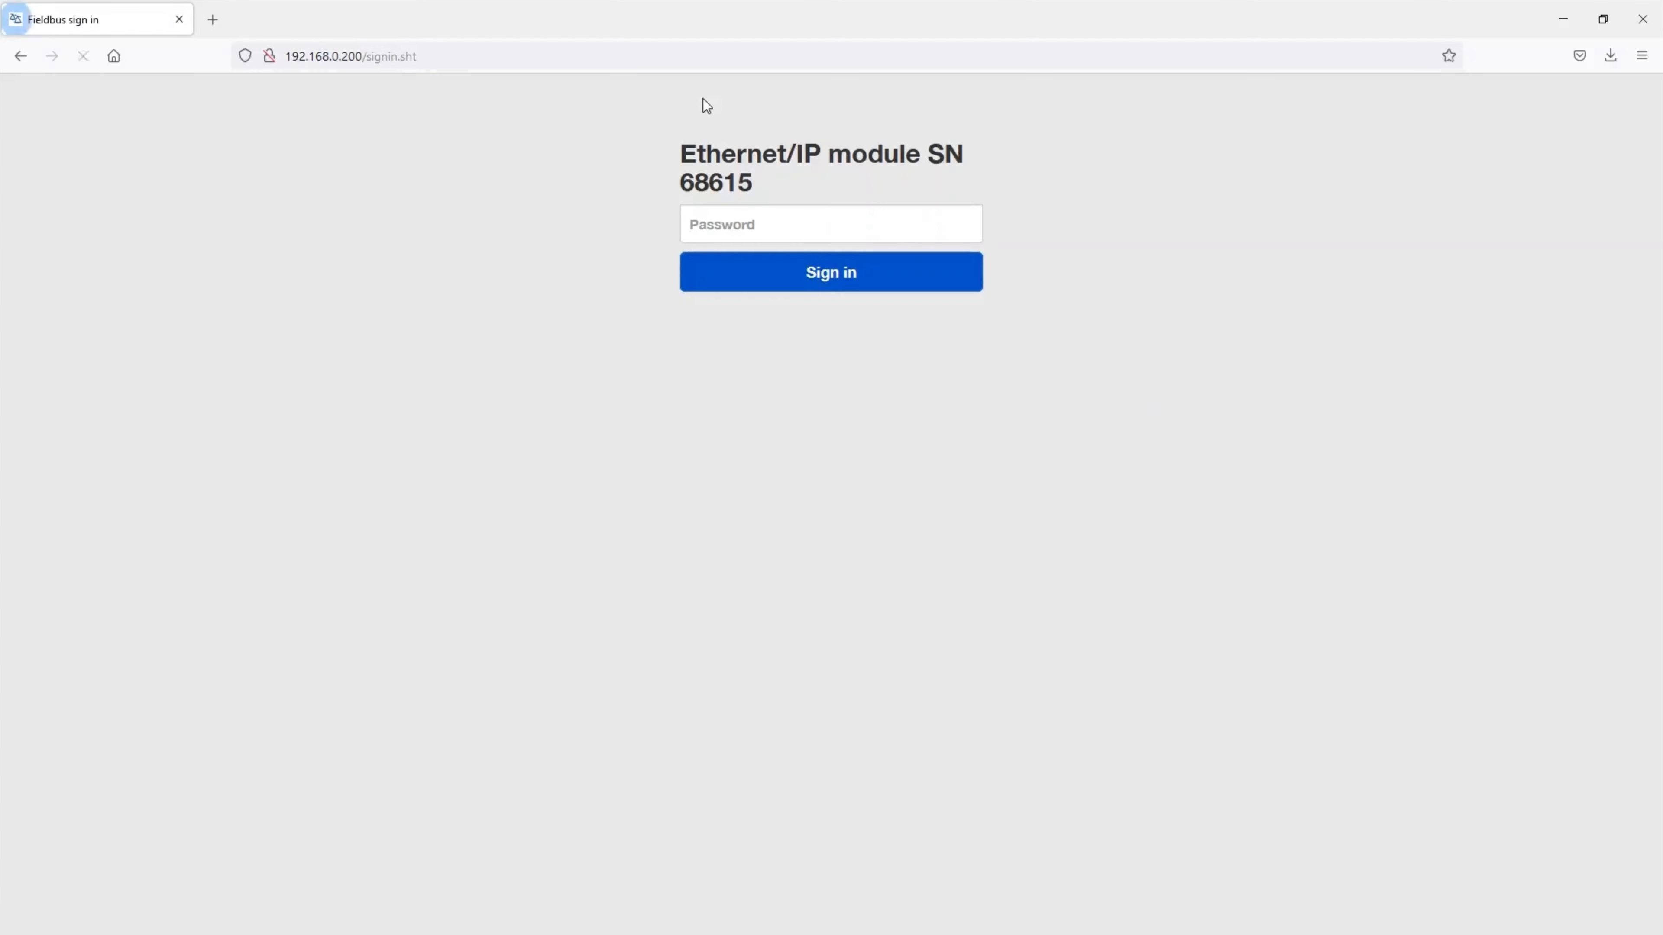